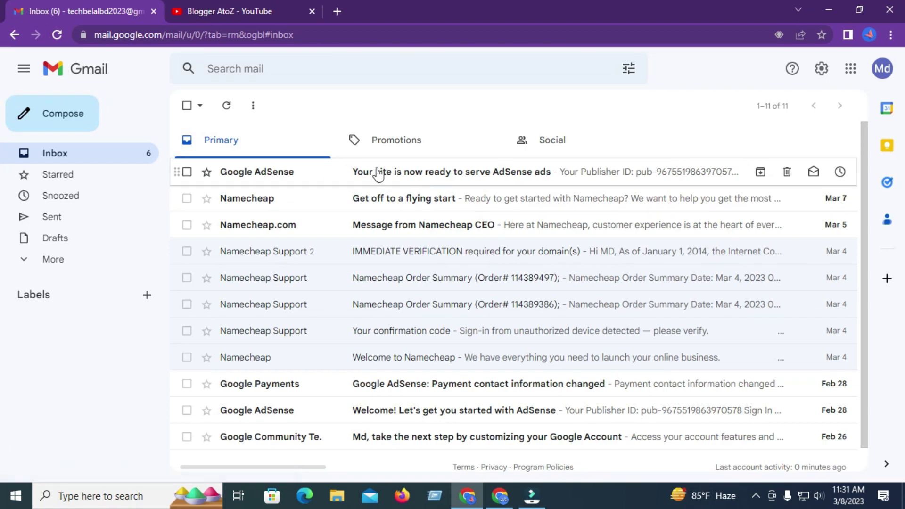
Step: Open the Google AdSense email "Your site is now ready to serve AdSense ads" and highlight its congratulations heading and publisher ID line
{"action": "left_click", "coordinate": [390, 180]}
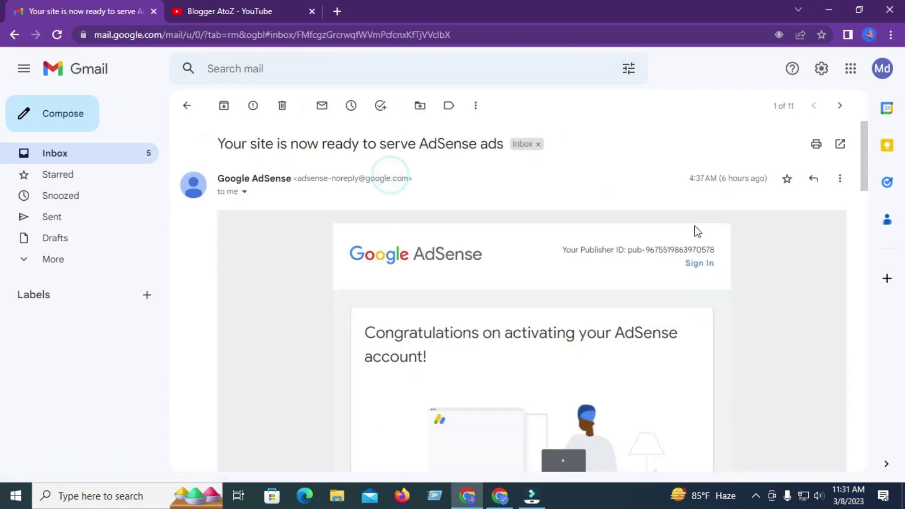
{"action": "left_click_drag", "start_coordinate": [364, 332], "coordinate": [565, 357]}
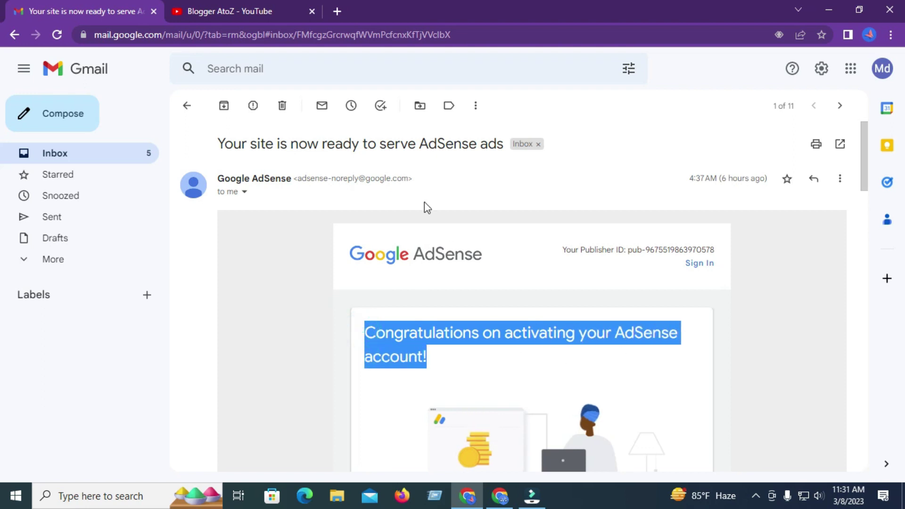
{"action": "left_click", "coordinate": [413, 184]}
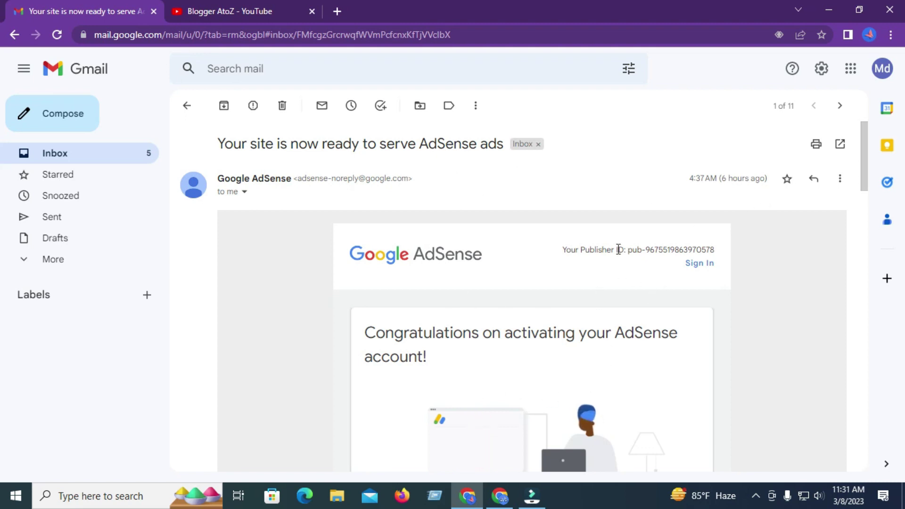
{"action": "left_click_drag", "start_coordinate": [633, 249], "coordinate": [711, 251]}
{"action": "left_click_drag", "start_coordinate": [633, 249], "coordinate": [572, 252]}
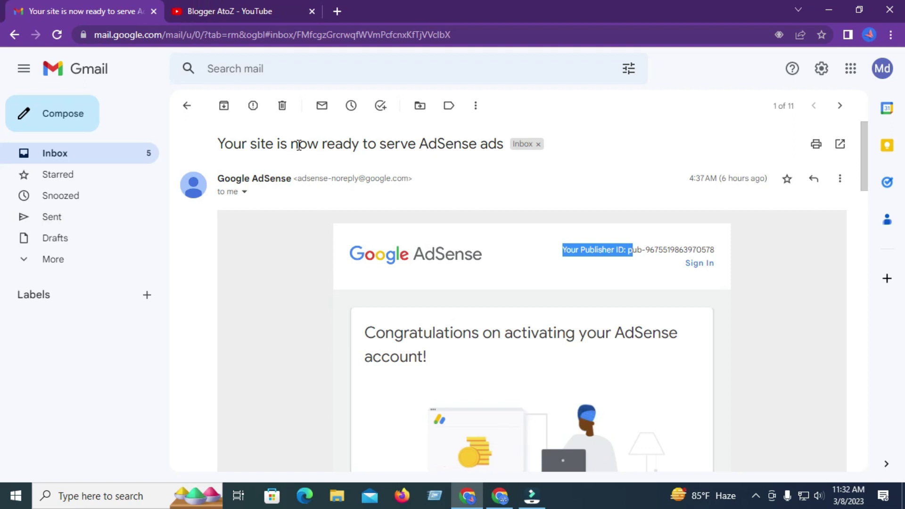
Step: Switch to the YouTube page of the Blogger AtoZ channel, highlight the channel name and view its recent videos
{"action": "left_click", "coordinate": [228, 2]}
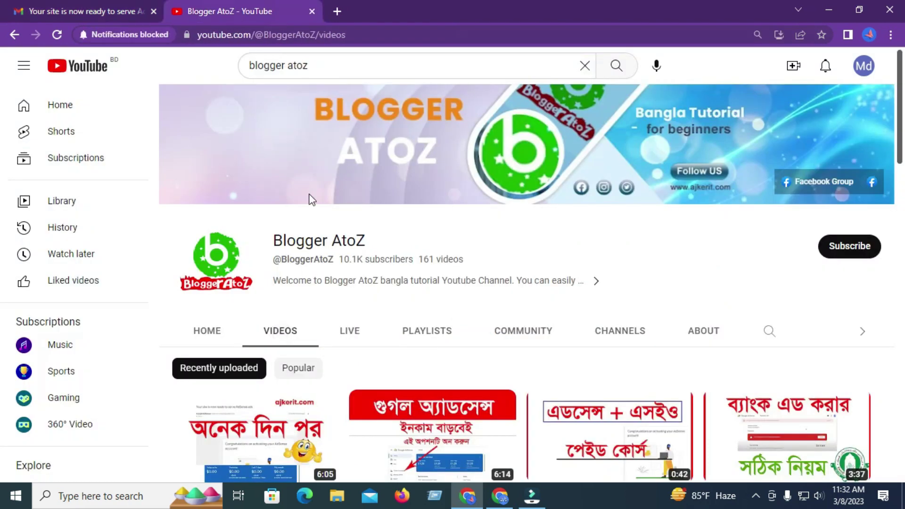
{"action": "left_click_drag", "start_coordinate": [276, 239], "coordinate": [417, 245]}
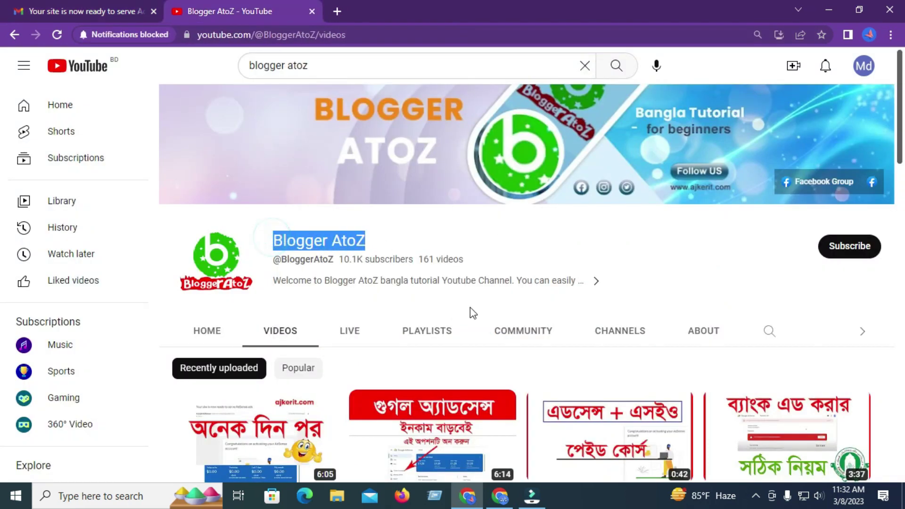
{"action": "scroll", "coordinate": [518, 306], "scroll_direction": "down", "scroll_amount": 1}
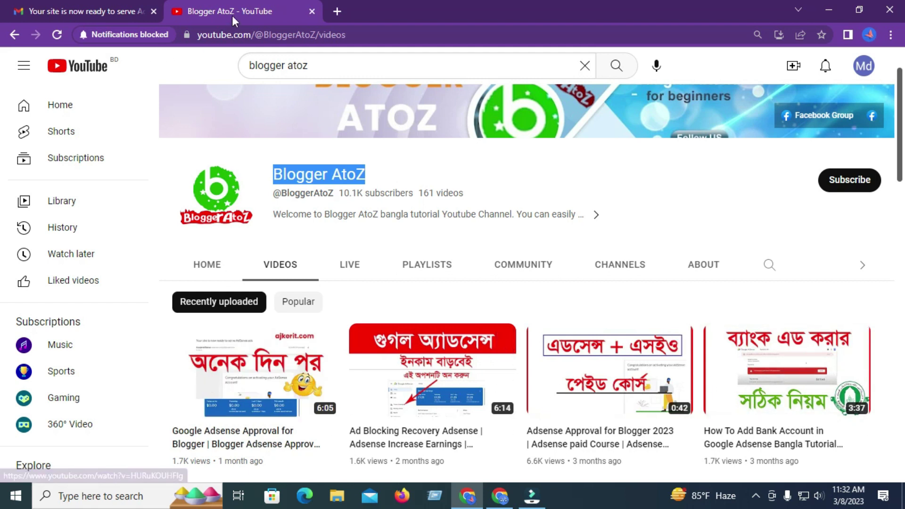
Step: Return to the AdSense approval email in Gmail and reload the page
{"action": "left_click", "coordinate": [121, 17]}
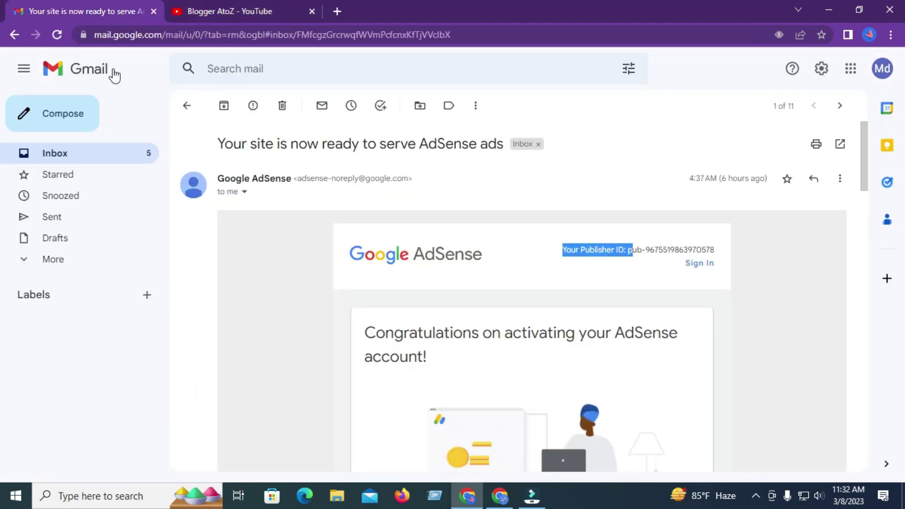
{"action": "left_click", "coordinate": [56, 35]}
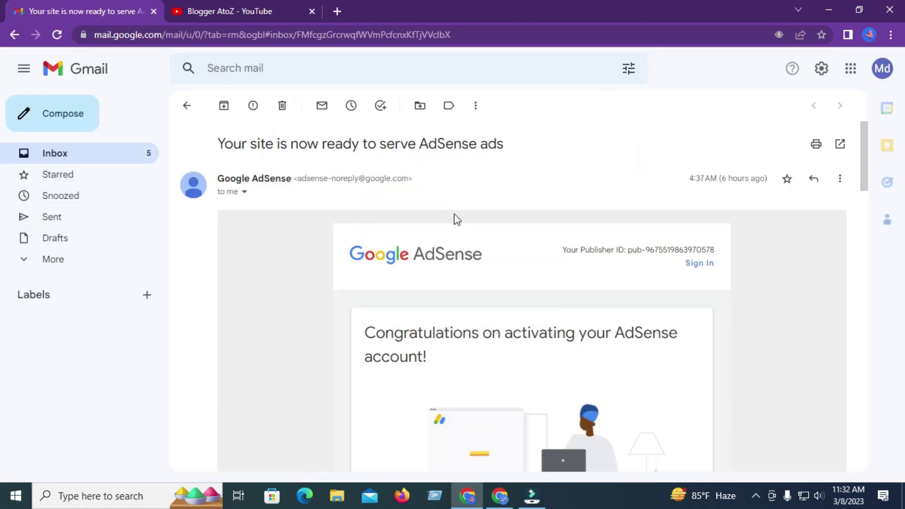
Step: Switch to the Blogger window, open the live ohhiinfo blog from the posts page and select its web address
{"action": "left_click", "coordinate": [504, 506]}
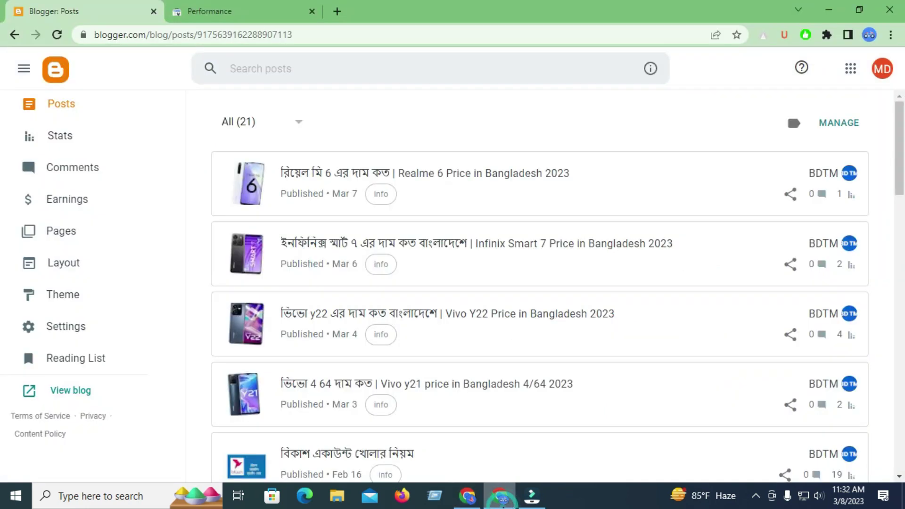
{"action": "left_click", "coordinate": [74, 391]}
{"action": "left_click", "coordinate": [176, 34]}
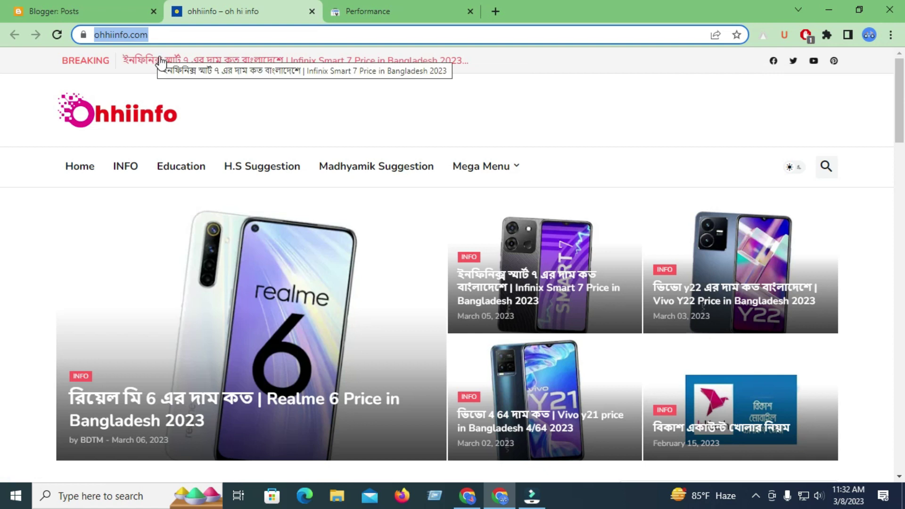
{"action": "left_click", "coordinate": [470, 492]}
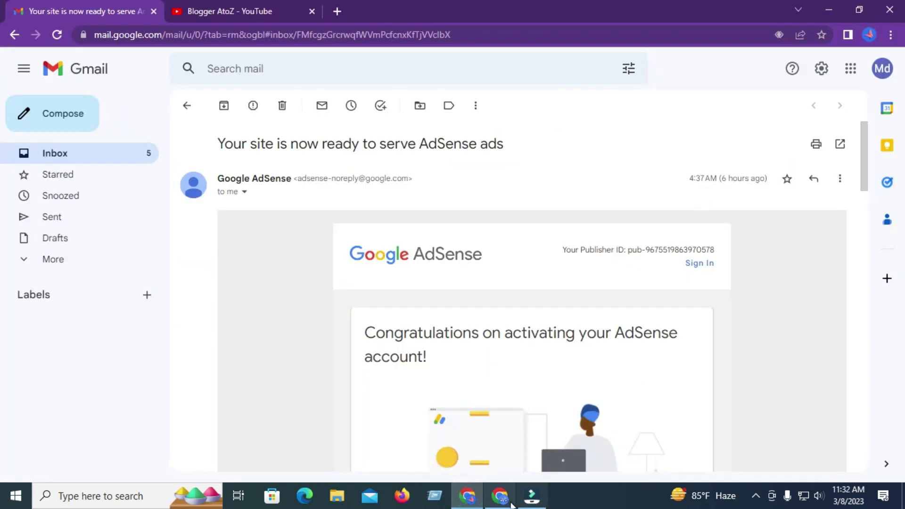
{"action": "key", "text": "alt+Tab"}
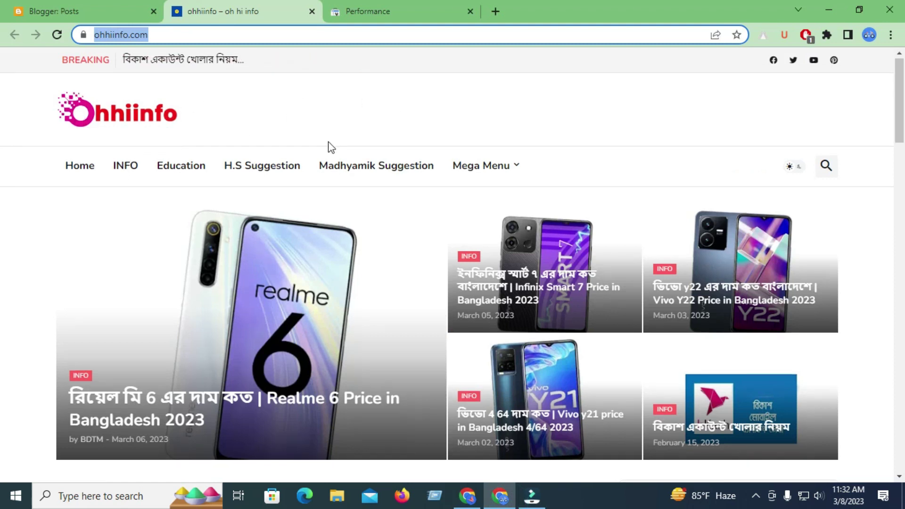
Step: Examine the ohhiinfo homepage from its header and logo down to the About Us section and footer
{"action": "scroll", "coordinate": [338, 148], "scroll_direction": "down", "scroll_amount": 12}
{"action": "scroll", "coordinate": [346, 147], "scroll_direction": "down", "scroll_amount": 20}
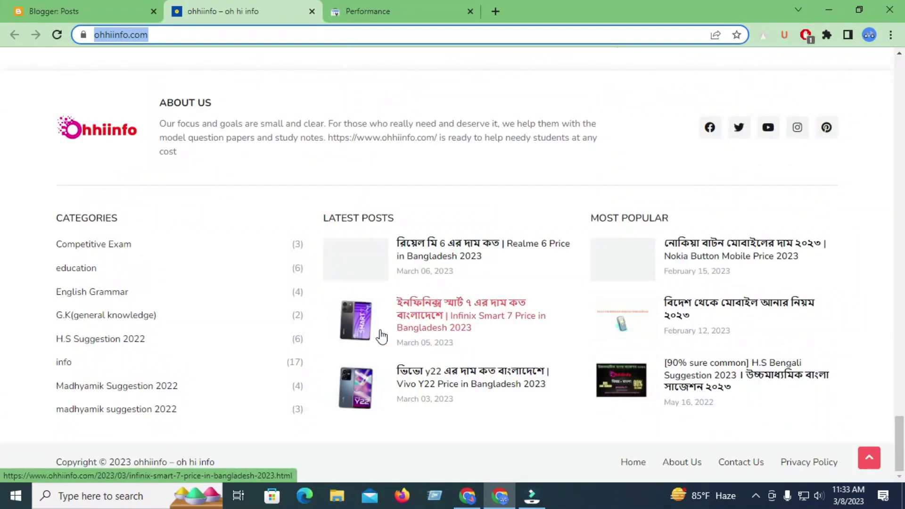
{"action": "left_click_drag", "start_coordinate": [902, 467], "coordinate": [902, 97]}
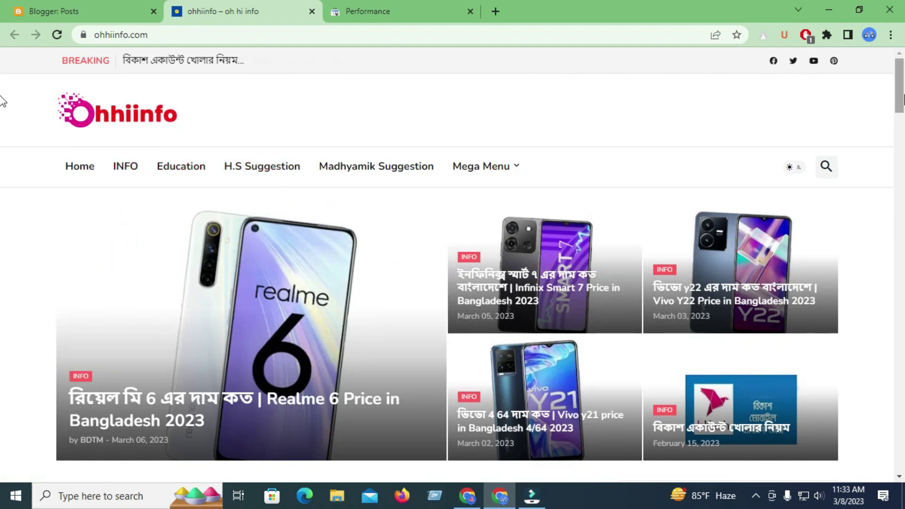
{"action": "mouse_move", "coordinate": [903, 81]}
{"action": "left_mouse_down"}
{"action": "mouse_move", "coordinate": [903, 101]}
{"action": "mouse_move", "coordinate": [903, 65]}
{"action": "left_mouse_up"}
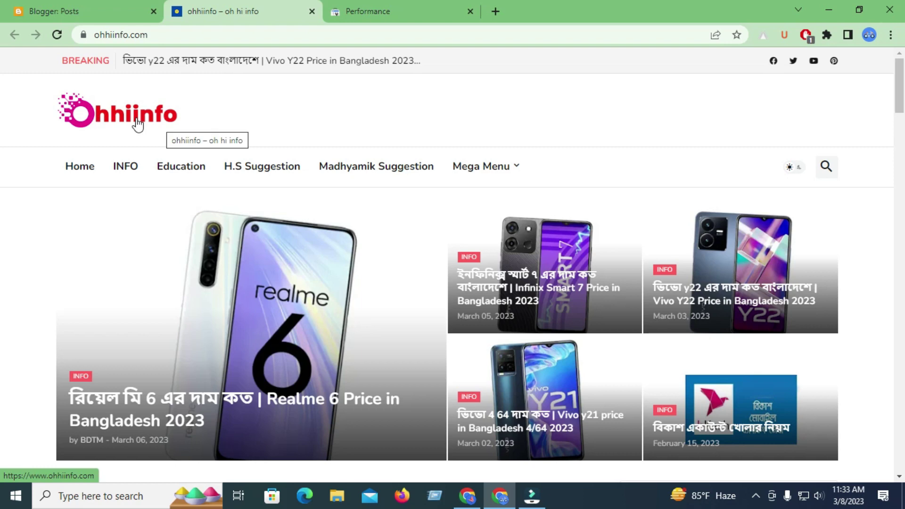
{"action": "left_click_drag", "start_coordinate": [899, 104], "coordinate": [902, 464]}
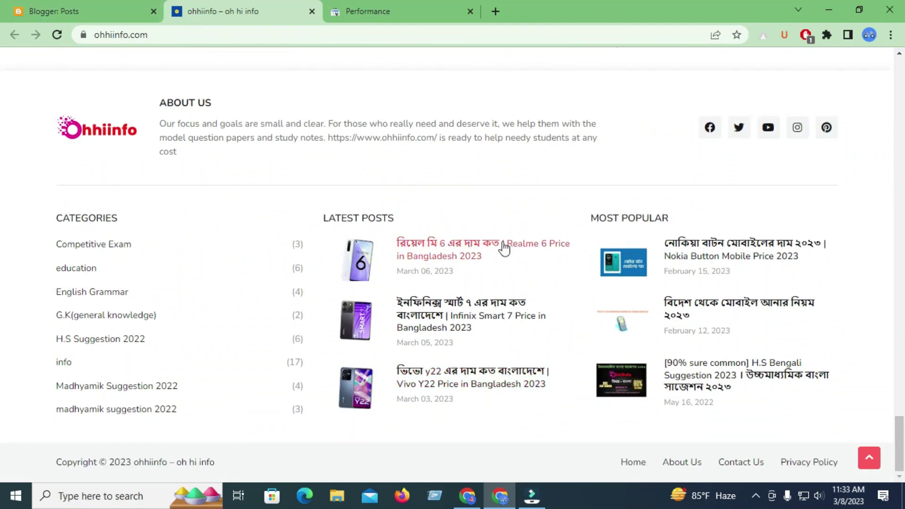
{"action": "scroll", "coordinate": [444, 200], "scroll_direction": "up", "scroll_amount": 20}
{"action": "scroll", "coordinate": [352, 149], "scroll_direction": "up", "scroll_amount": 10}
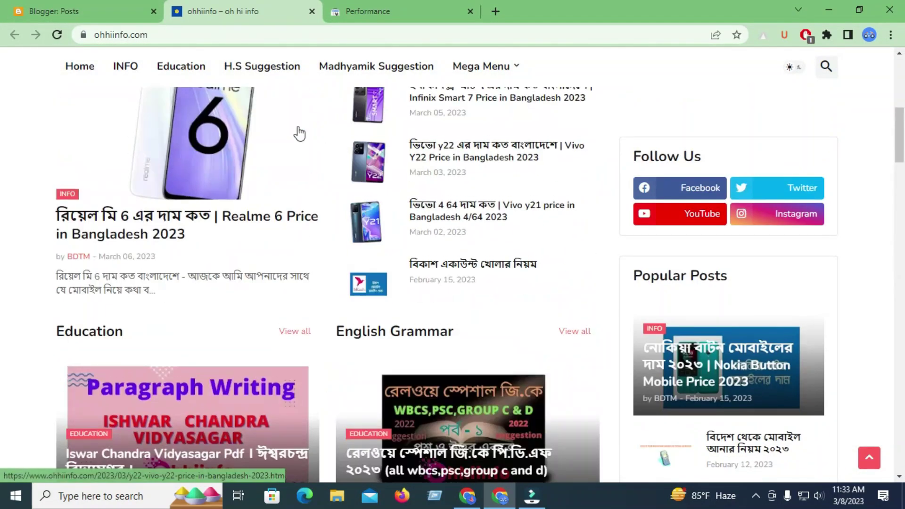
Step: Check the post list in Blogger and review the ohhiinfo homepage's category sections down to the footer
{"action": "left_click", "coordinate": [78, 5]}
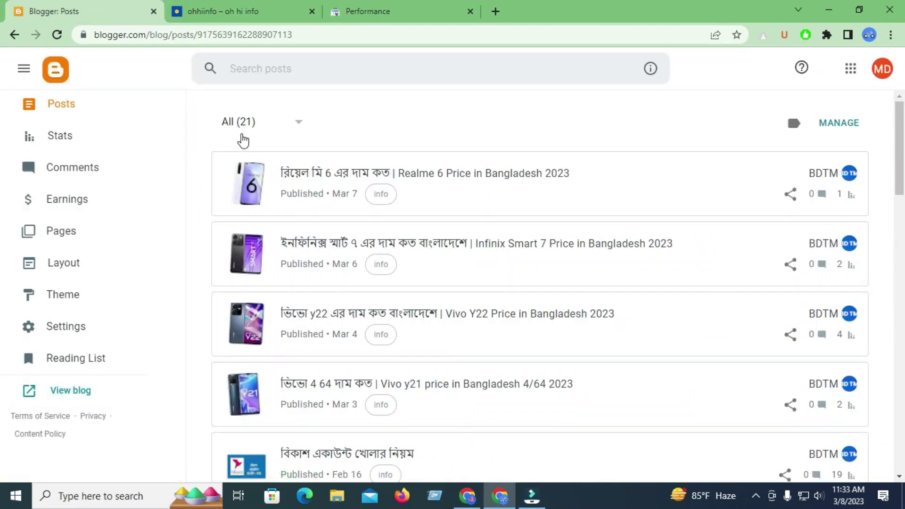
{"action": "left_click", "coordinate": [225, 6]}
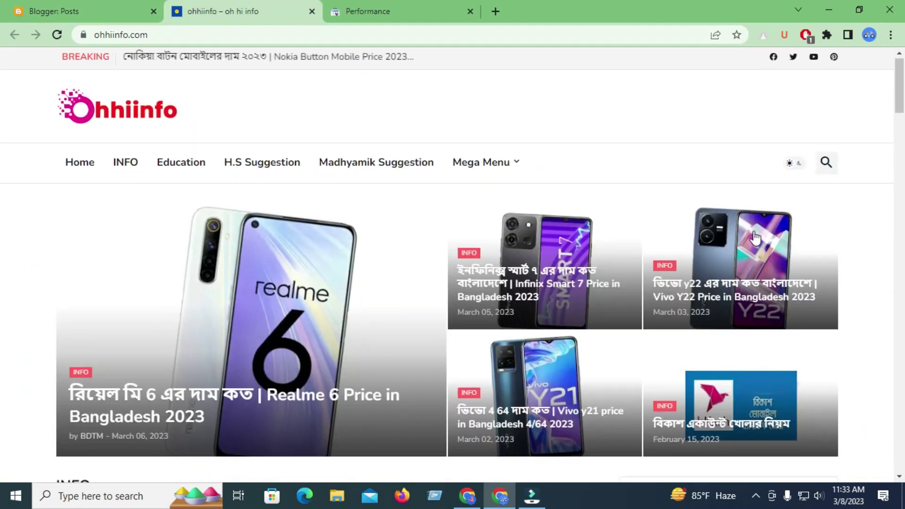
{"action": "scroll", "coordinate": [275, 243], "scroll_direction": "down", "scroll_amount": 12}
{"action": "scroll", "coordinate": [275, 243], "scroll_direction": "up", "scroll_amount": 5}
{"action": "scroll", "coordinate": [450, 293], "scroll_direction": "down", "scroll_amount": 10}
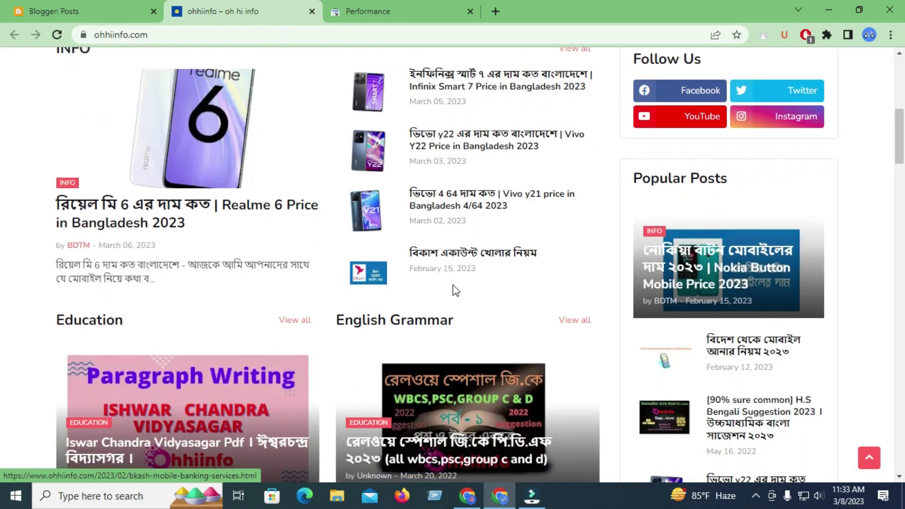
{"action": "scroll", "coordinate": [379, 214], "scroll_direction": "down", "scroll_amount": 15}
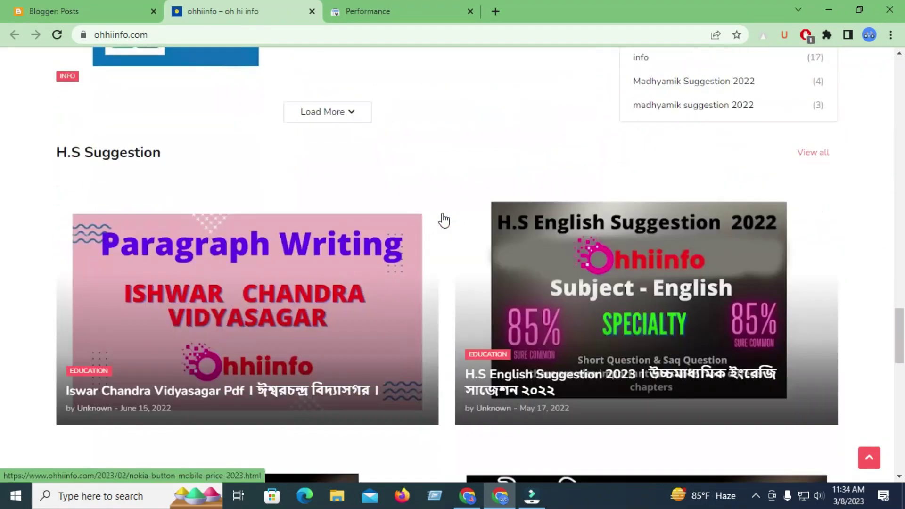
{"action": "scroll", "coordinate": [670, 228], "scroll_direction": "down", "scroll_amount": 10}
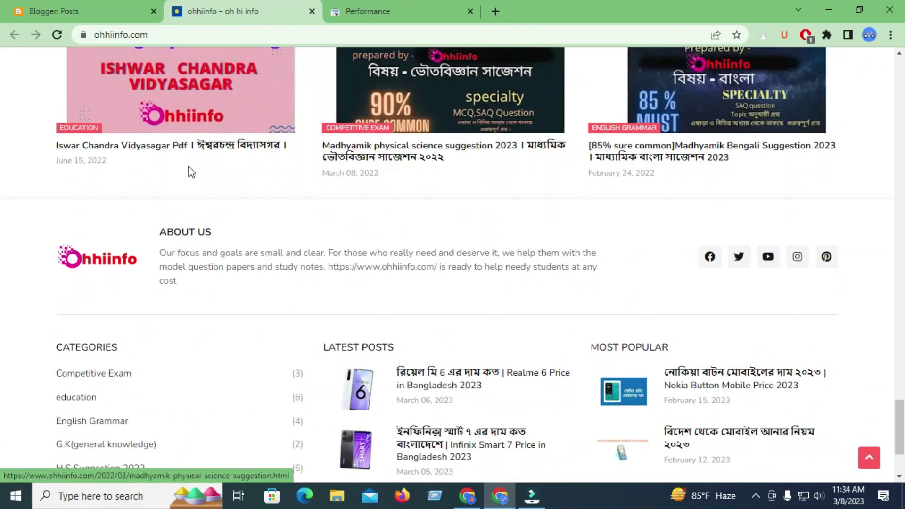
{"action": "scroll", "coordinate": [506, 246], "scroll_direction": "down", "scroll_amount": 3}
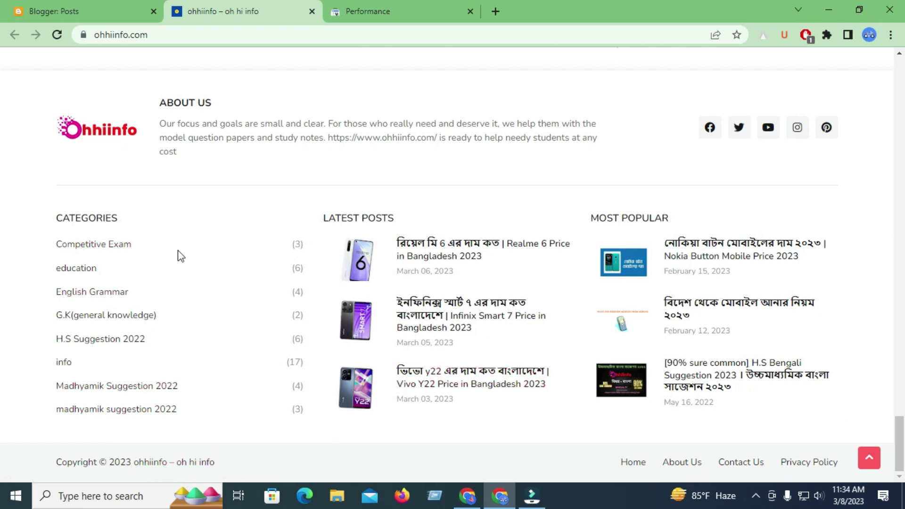
Step: Highlight the copyright line in the ohhiinfo homepage's footer
{"action": "left_click_drag", "start_coordinate": [904, 457], "coordinate": [201, 460]}
{"action": "left_click_drag", "start_coordinate": [120, 460], "coordinate": [206, 456]}
{"action": "left_click", "coordinate": [250, 469]}
Step: Review the ohhiinfo homepage again from the header and inspect the footer's Home, About Us, Contact Us and Privacy Policy links
{"action": "scroll", "coordinate": [404, 311], "scroll_direction": "up", "scroll_amount": 15}
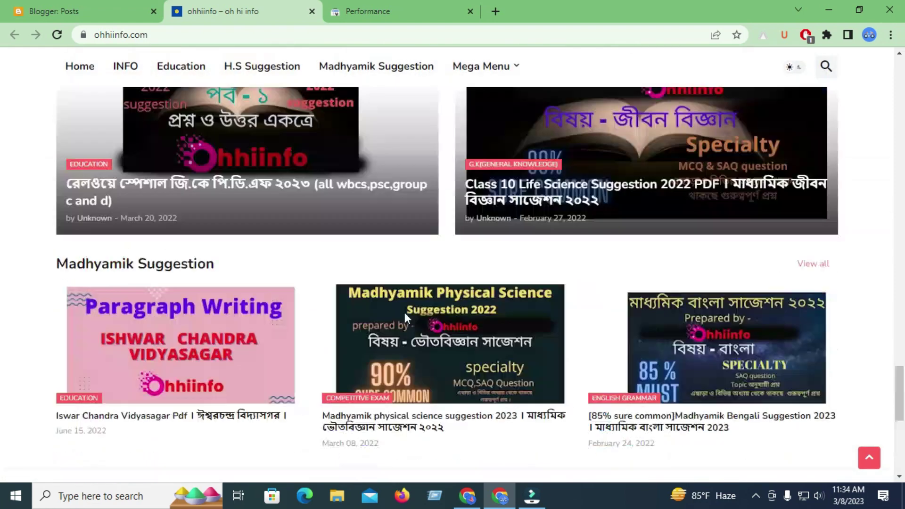
{"action": "scroll", "coordinate": [389, 308], "scroll_direction": "up", "scroll_amount": 15}
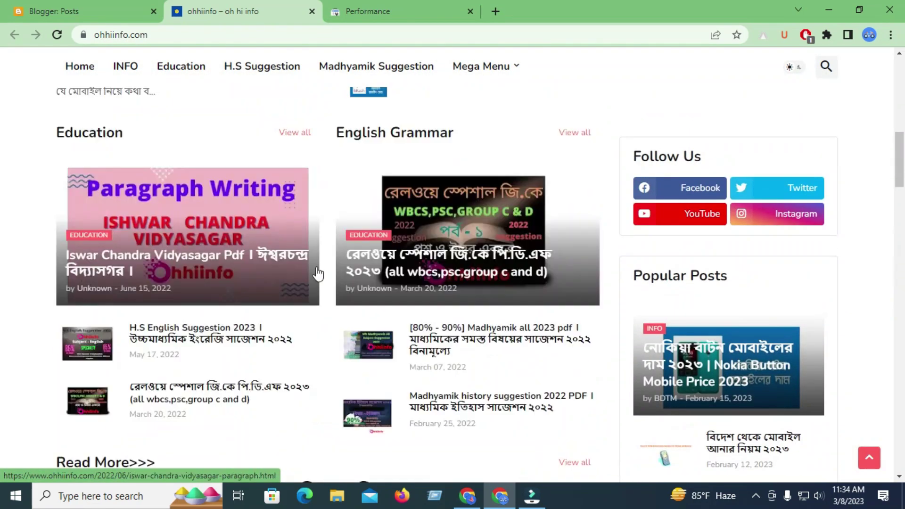
{"action": "scroll", "coordinate": [309, 271], "scroll_direction": "up", "scroll_amount": 1}
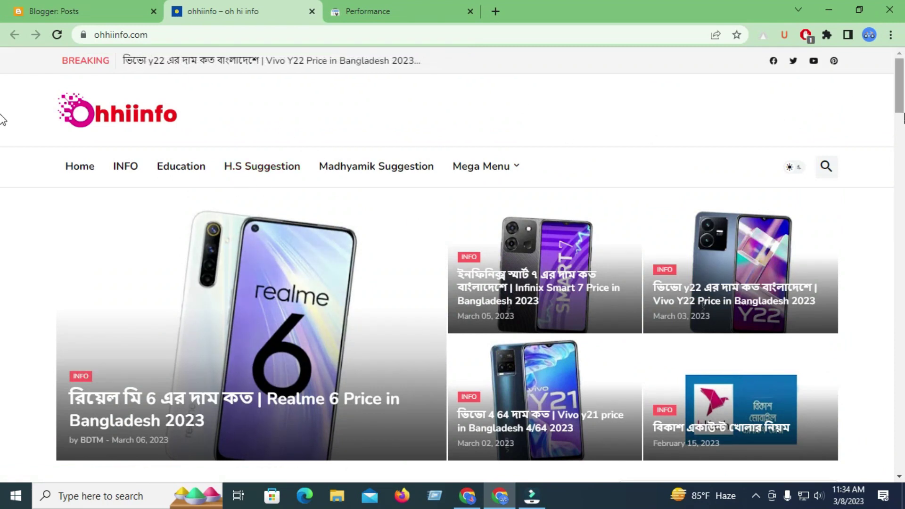
{"action": "scroll", "coordinate": [378, 254], "scroll_direction": "down", "scroll_amount": 20}
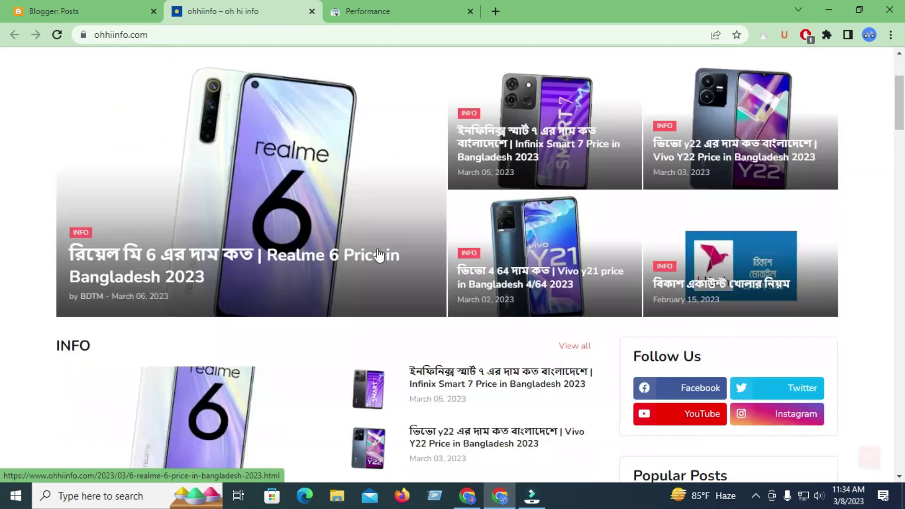
{"action": "scroll", "coordinate": [387, 269], "scroll_direction": "down", "scroll_amount": 15}
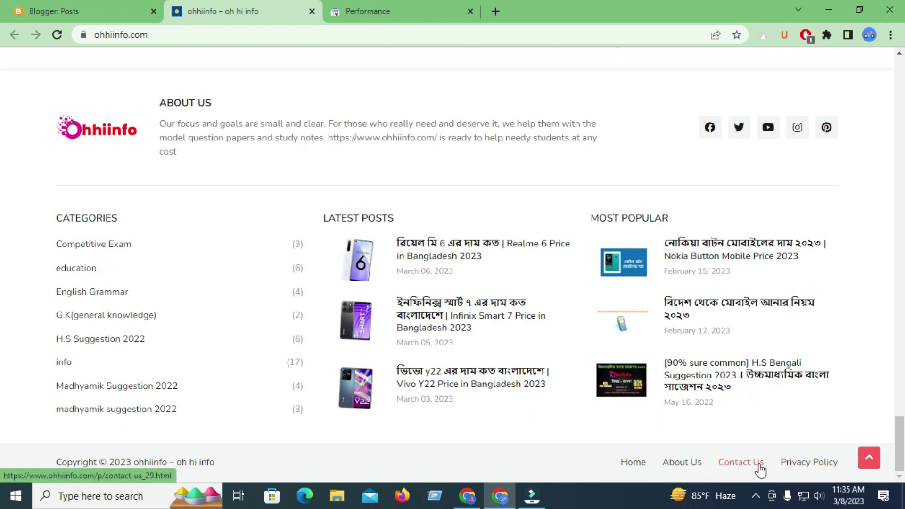
Step: Switch to the Blogger AtoZ channel on YouTube and browse its older AdSense and SEO tutorial videos
{"action": "left_click", "coordinate": [467, 495]}
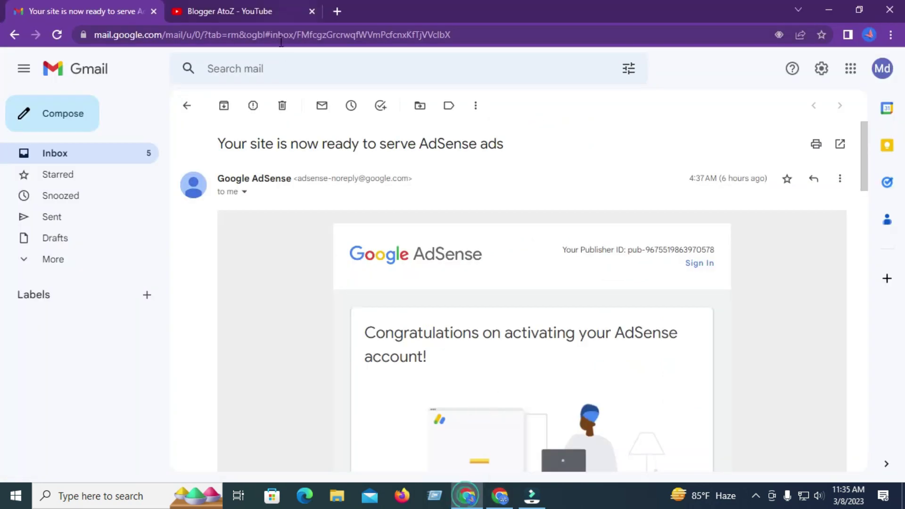
{"action": "left_click", "coordinate": [264, 12]}
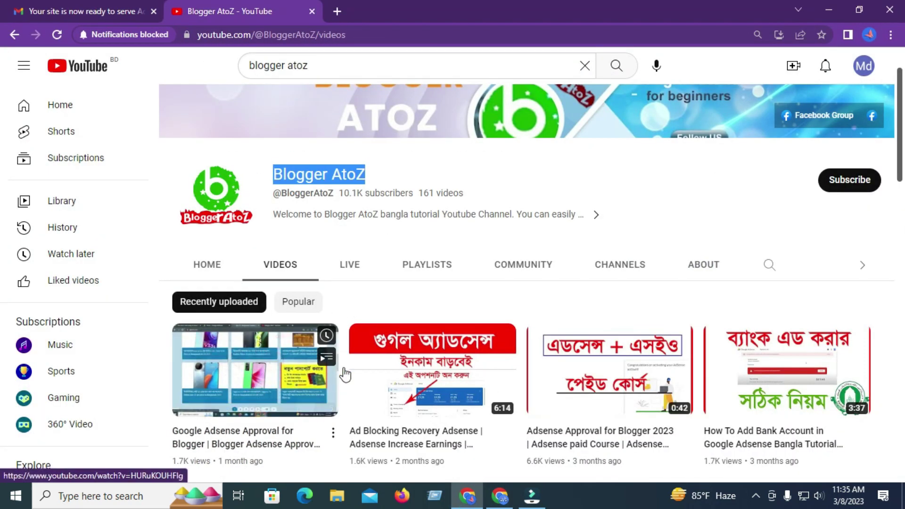
{"action": "scroll", "coordinate": [585, 332], "scroll_direction": "down", "scroll_amount": 1}
{"action": "scroll", "coordinate": [585, 332], "scroll_direction": "down", "scroll_amount": 15}
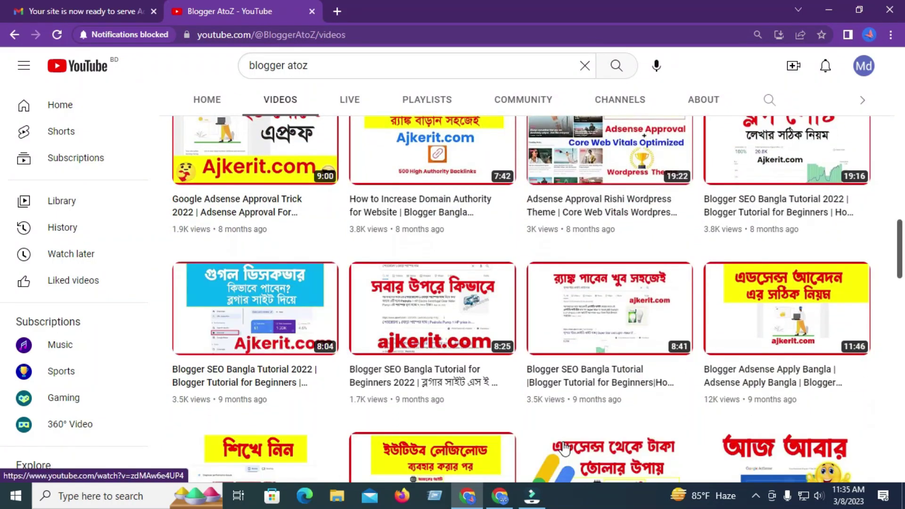
Step: Switch to the ohhiinfo blog and return to the beginning of its homepage
{"action": "left_click", "coordinate": [502, 501]}
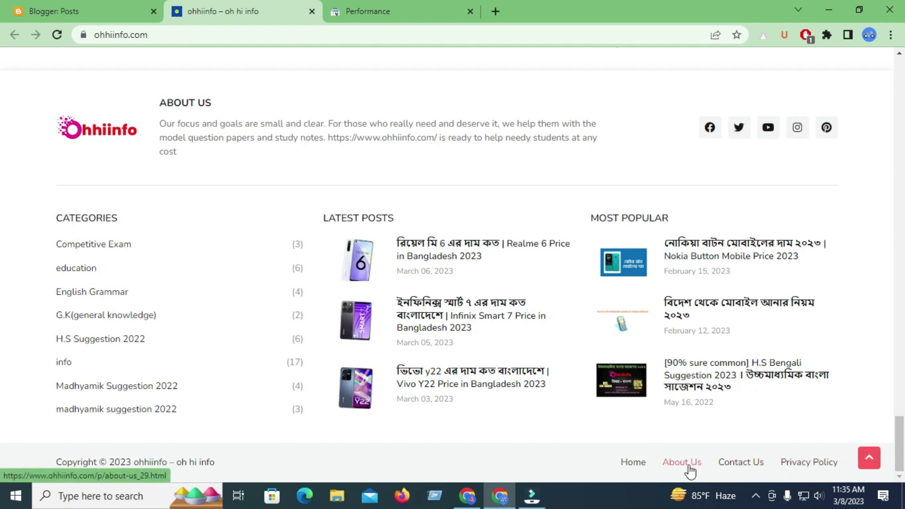
{"action": "scroll", "coordinate": [592, 369], "scroll_direction": "up", "scroll_amount": 15}
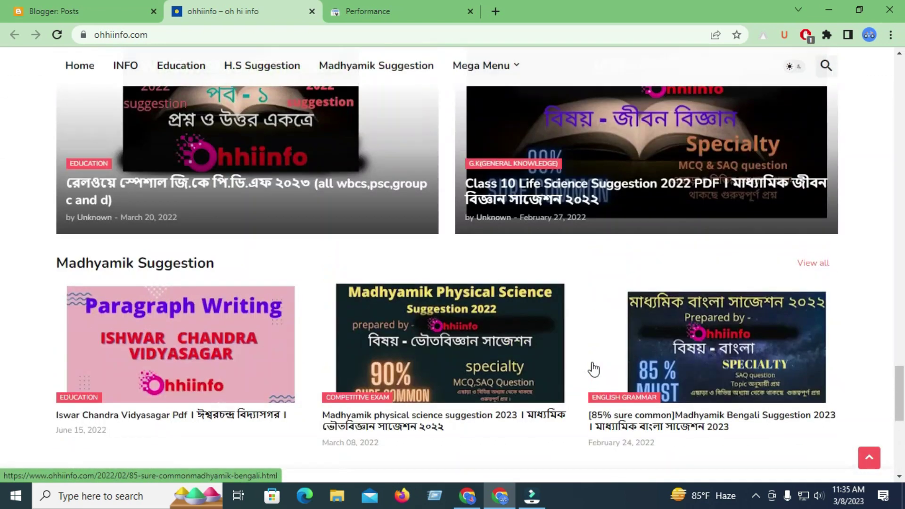
{"action": "scroll", "coordinate": [593, 369], "scroll_direction": "up", "scroll_amount": 10}
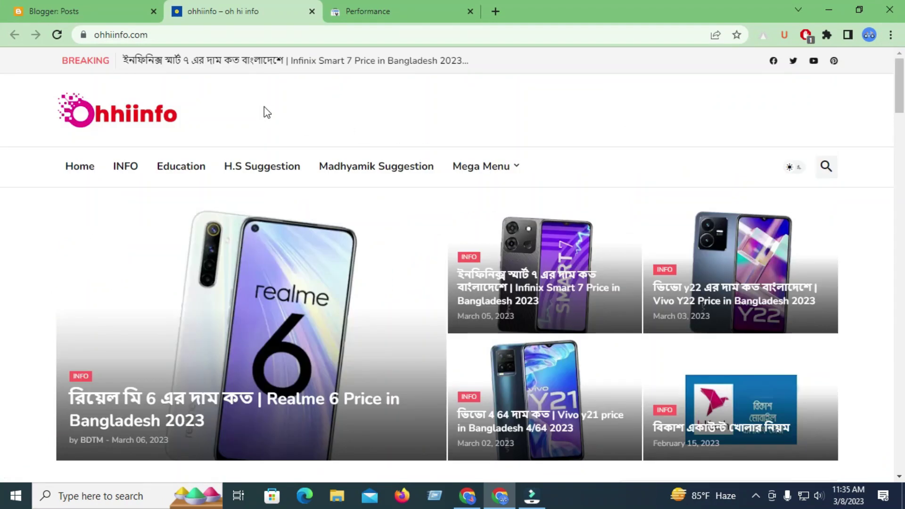
Step: Open the Realme 6 Price in Bangladesh 2023 post from the homepage, highlight its introductory paragraph and skim the article
{"action": "scroll", "coordinate": [254, 354], "scroll_direction": "down", "scroll_amount": 3}
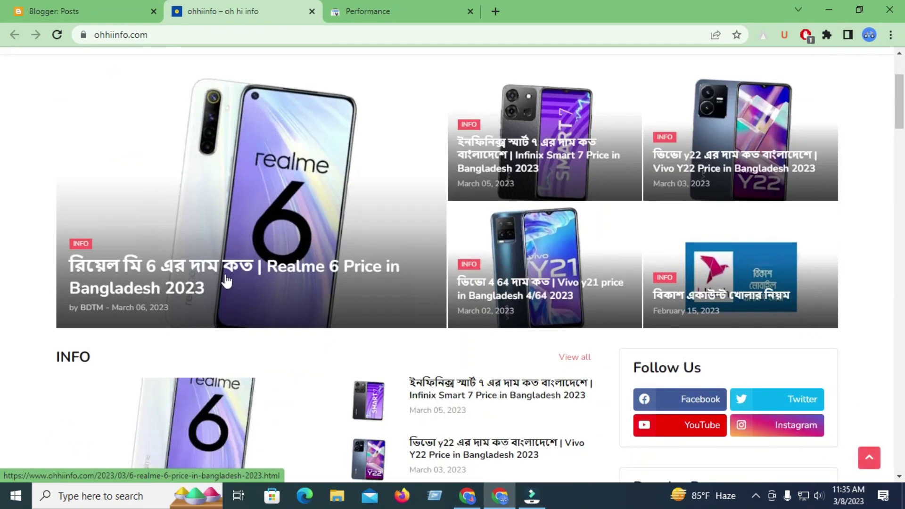
{"action": "left_click", "coordinate": [217, 271]}
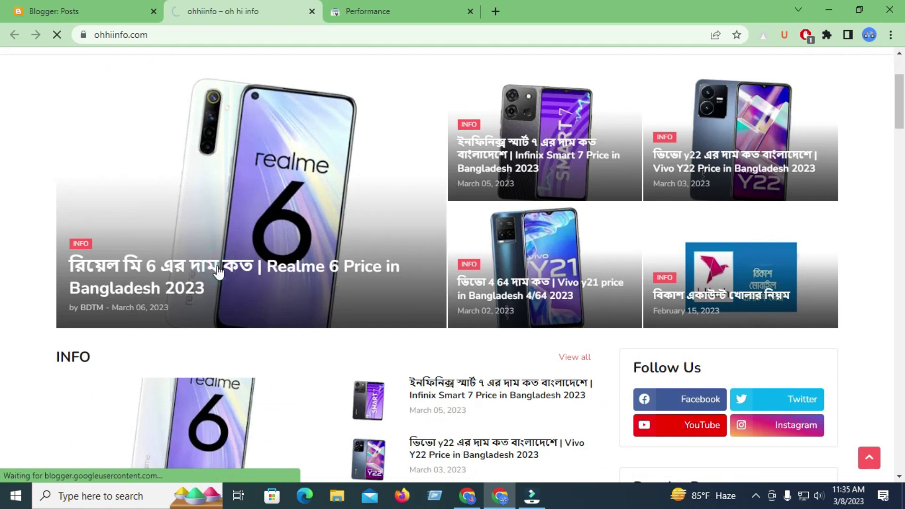
{"action": "scroll", "coordinate": [160, 290], "scroll_direction": "down", "scroll_amount": 6}
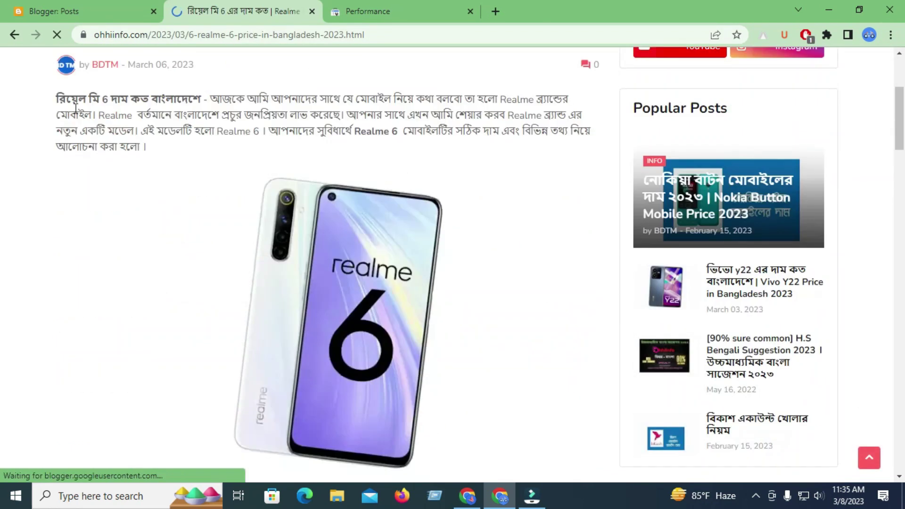
{"action": "left_click_drag", "start_coordinate": [56, 97], "coordinate": [204, 155]}
{"action": "scroll", "coordinate": [296, 192], "scroll_direction": "down", "scroll_amount": 20}
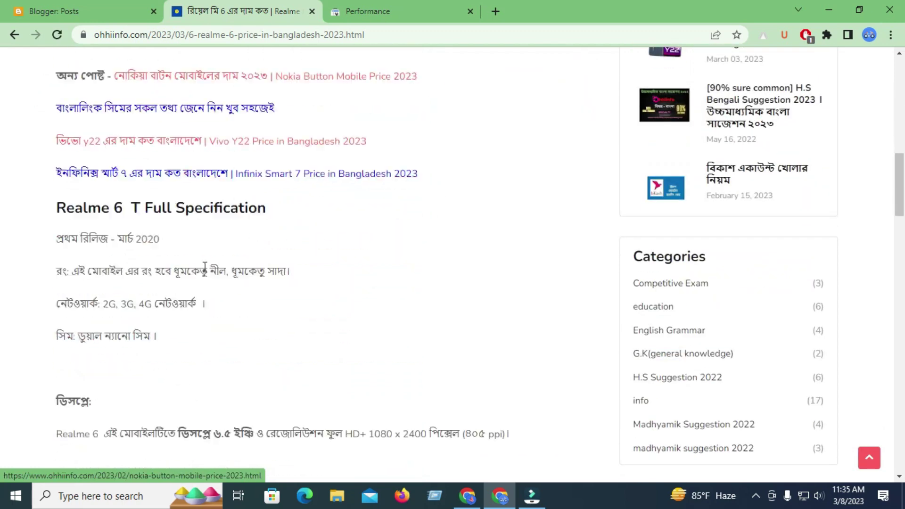
{"action": "scroll", "coordinate": [292, 308], "scroll_direction": "up", "scroll_amount": 15}
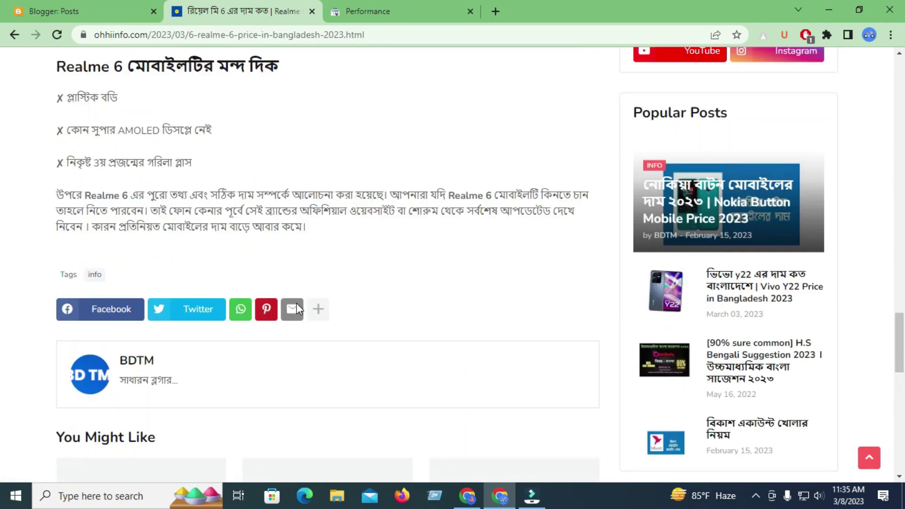
{"action": "scroll", "coordinate": [277, 310], "scroll_direction": "up", "scroll_amount": 15}
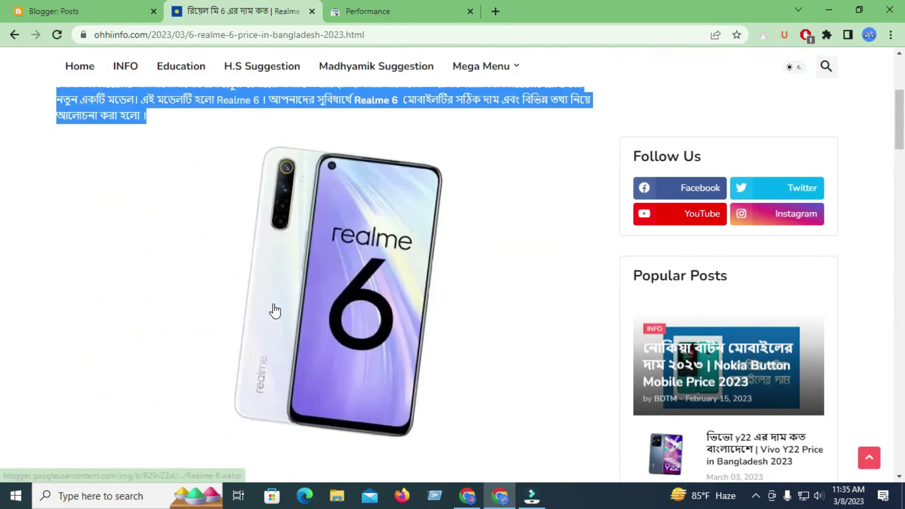
Step: Highlight the post's full introductory paragraph again and review the article through its specifications and pros and cons sections
{"action": "left_click", "coordinate": [199, 341]}
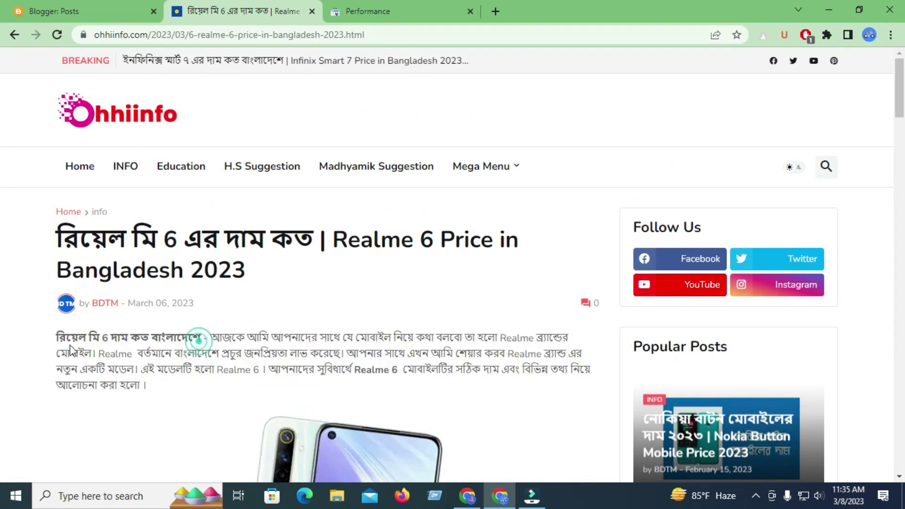
{"action": "left_click_drag", "start_coordinate": [52, 337], "coordinate": [173, 381]}
{"action": "scroll", "coordinate": [287, 338], "scroll_direction": "down", "scroll_amount": 10}
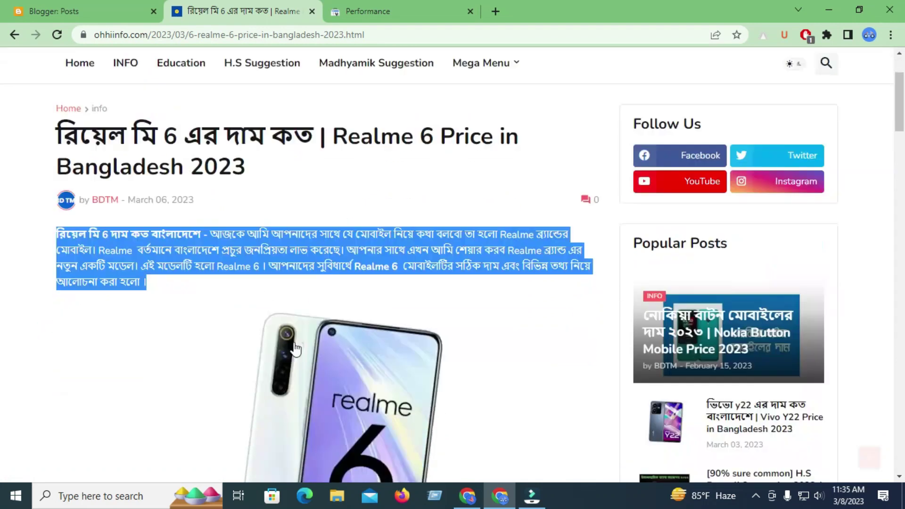
{"action": "scroll", "coordinate": [290, 344], "scroll_direction": "down", "scroll_amount": 20}
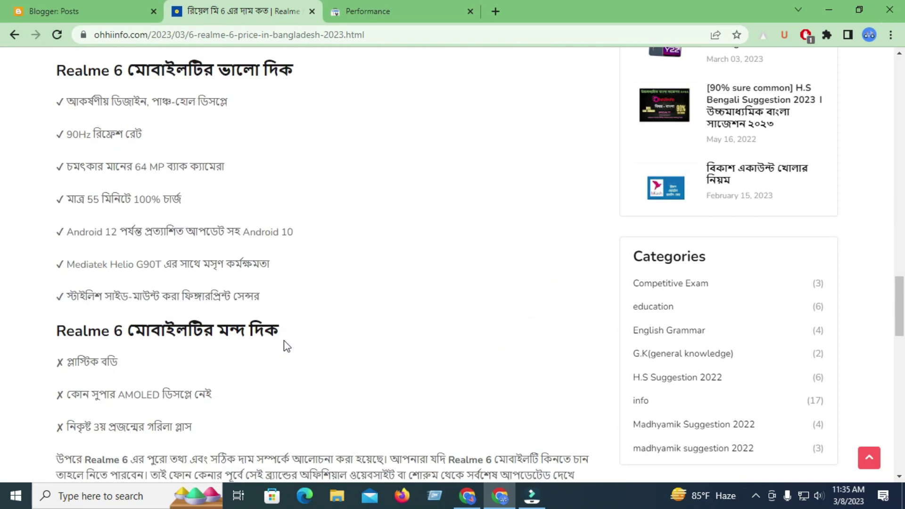
{"action": "scroll", "coordinate": [284, 348], "scroll_direction": "up", "scroll_amount": 3}
{"action": "left_click_drag", "start_coordinate": [361, 314], "coordinate": [39, 187]}
{"action": "scroll", "coordinate": [295, 283], "scroll_direction": "up", "scroll_amount": 20}
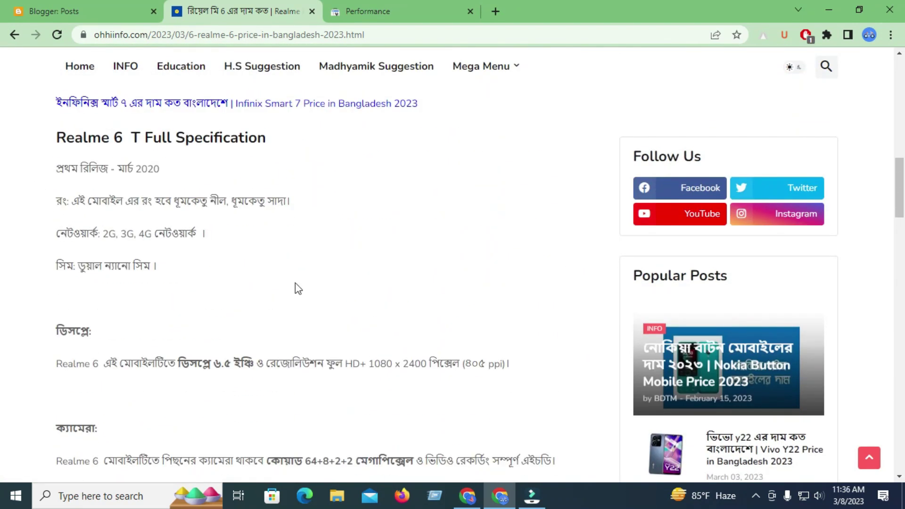
{"action": "scroll", "coordinate": [296, 286], "scroll_direction": "up", "scroll_amount": 5}
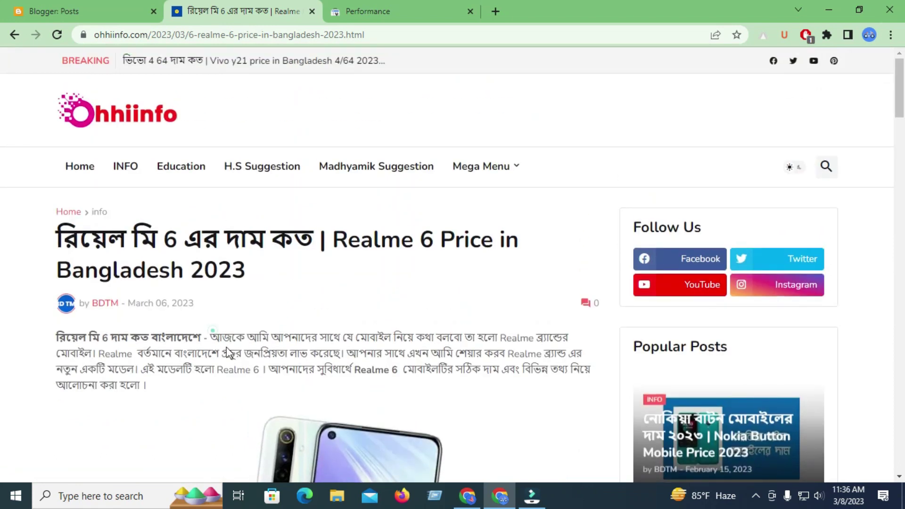
Step: Highlight the introduction after its bold opening keyword, and examine the post's Realme 6 image, related-post links and body layout
{"action": "left_click_drag", "start_coordinate": [219, 339], "coordinate": [334, 394]}
{"action": "scroll", "coordinate": [312, 238], "scroll_direction": "down", "scroll_amount": 20}
{"action": "scroll", "coordinate": [425, 302], "scroll_direction": "down", "scroll_amount": 5}
{"action": "scroll", "coordinate": [421, 297], "scroll_direction": "up", "scroll_amount": 15}
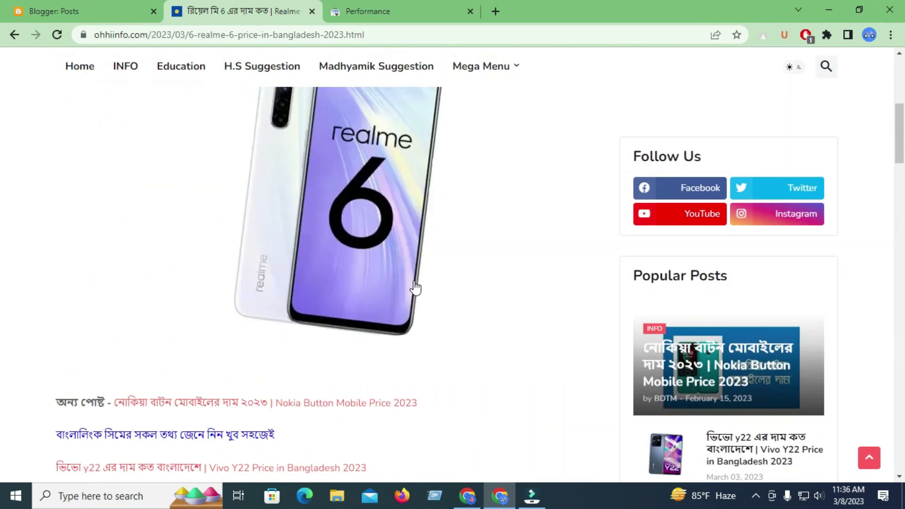
{"action": "scroll", "coordinate": [333, 277], "scroll_direction": "up", "scroll_amount": 7}
{"action": "scroll", "coordinate": [404, 273], "scroll_direction": "down", "scroll_amount": 6}
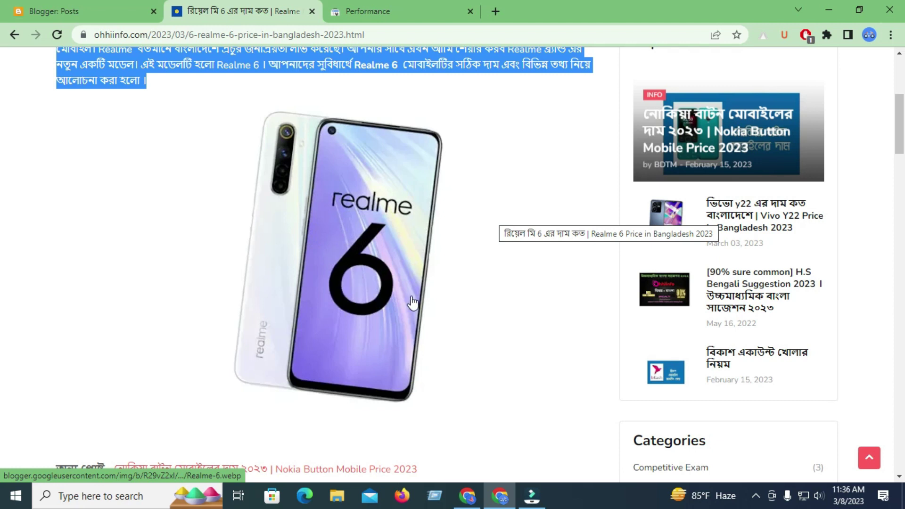
{"action": "scroll", "coordinate": [413, 301], "scroll_direction": "up", "scroll_amount": 1}
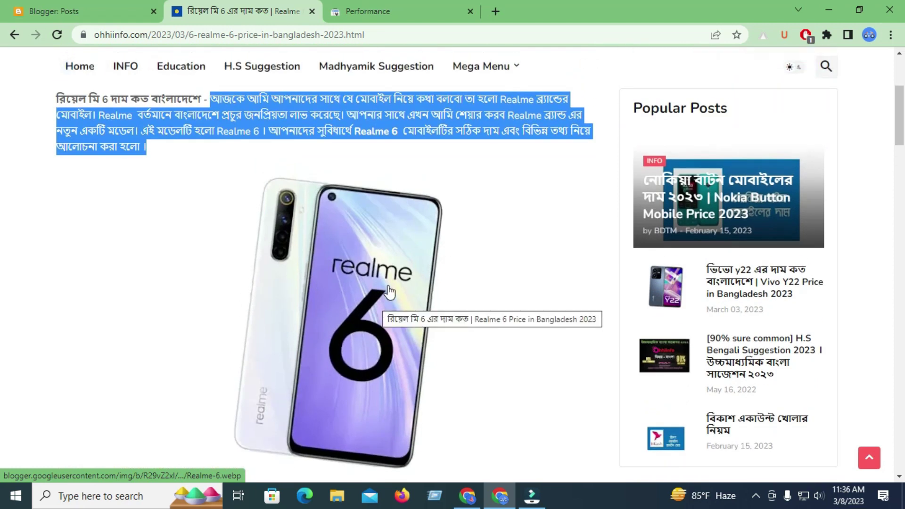
{"action": "scroll", "coordinate": [413, 295], "scroll_direction": "up", "scroll_amount": 5}
{"action": "scroll", "coordinate": [571, 205], "scroll_direction": "down", "scroll_amount": 5}
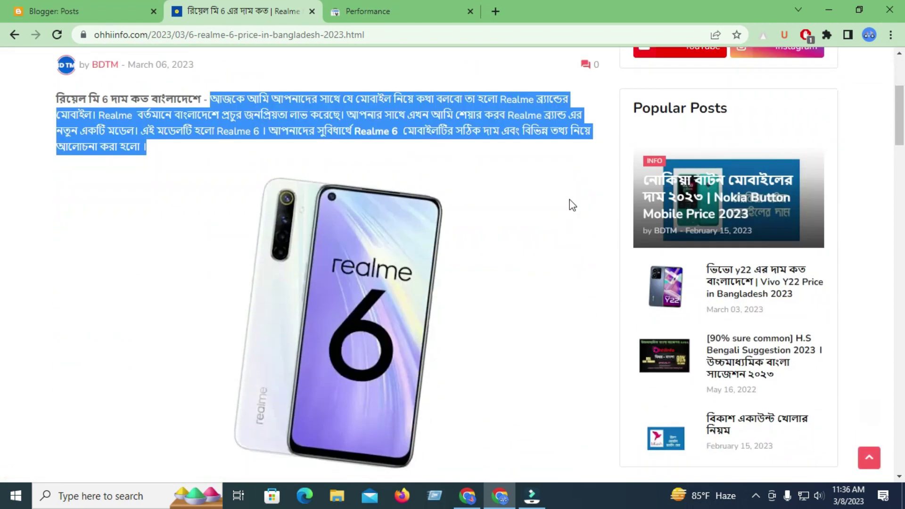
{"action": "scroll", "coordinate": [417, 283], "scroll_direction": "down", "scroll_amount": 8}
{"action": "scroll", "coordinate": [417, 279], "scroll_direction": "up", "scroll_amount": 12}
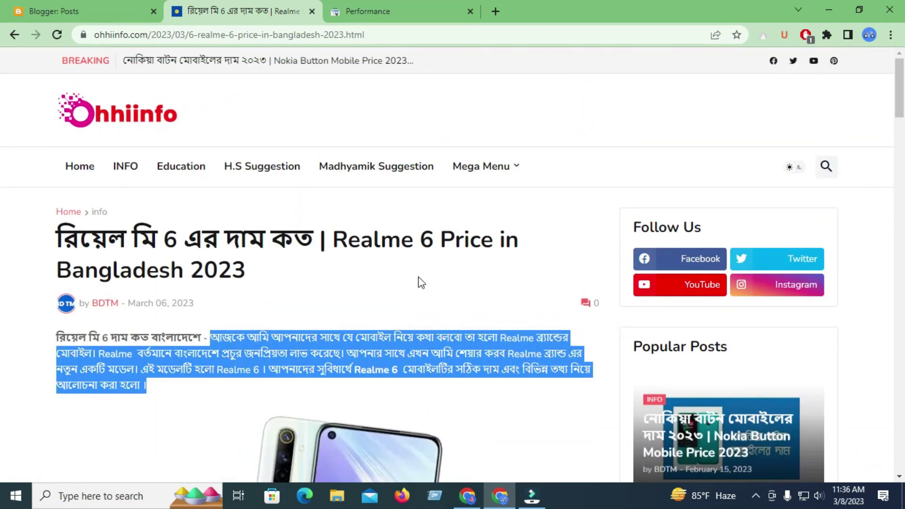
Step: Copy the Realme 6 post's URL and open the ohhiinfo homepage from the site logo in a new browser tab
{"action": "left_click", "coordinate": [276, 35]}
{"action": "right_click", "coordinate": [275, 35]}
{"action": "left_click", "coordinate": [311, 112]}
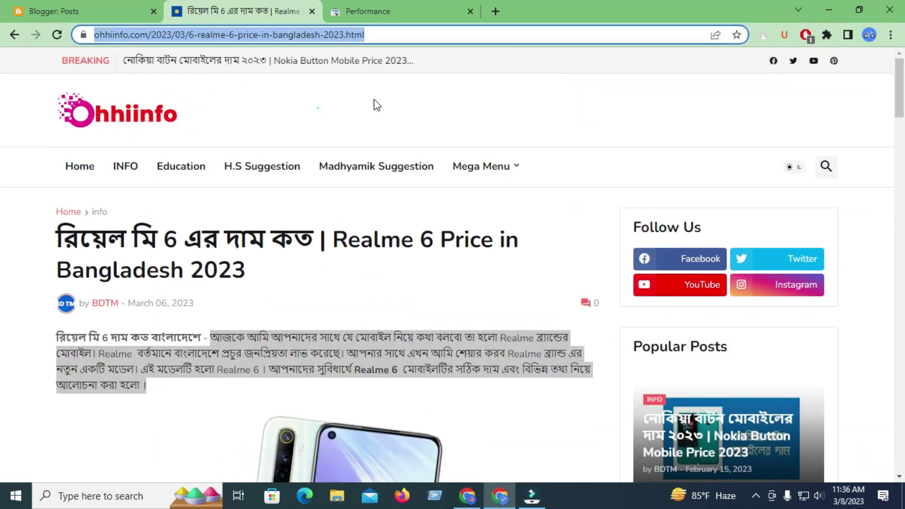
{"action": "right_click", "coordinate": [146, 118]}
{"action": "left_click", "coordinate": [174, 127]}
{"action": "left_click", "coordinate": [398, 12]}
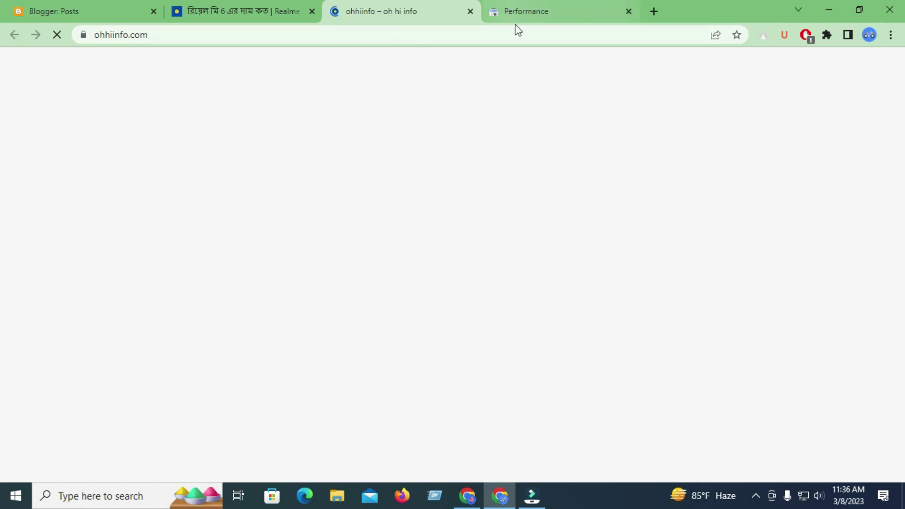
Step: Review ohhiinfo.com's search performance in Google Search Console alongside the homepage, and check the number of posts in Blogger
{"action": "left_click", "coordinate": [534, 9]}
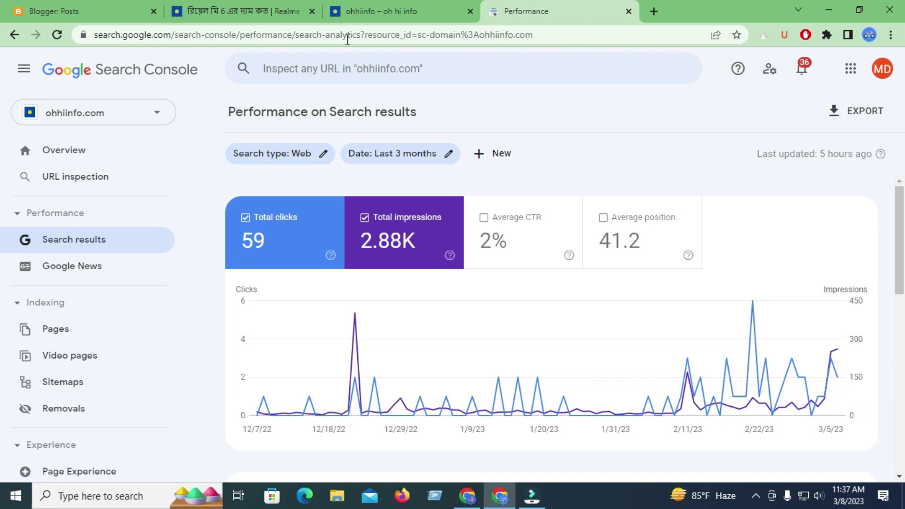
{"action": "left_click", "coordinate": [349, 13]}
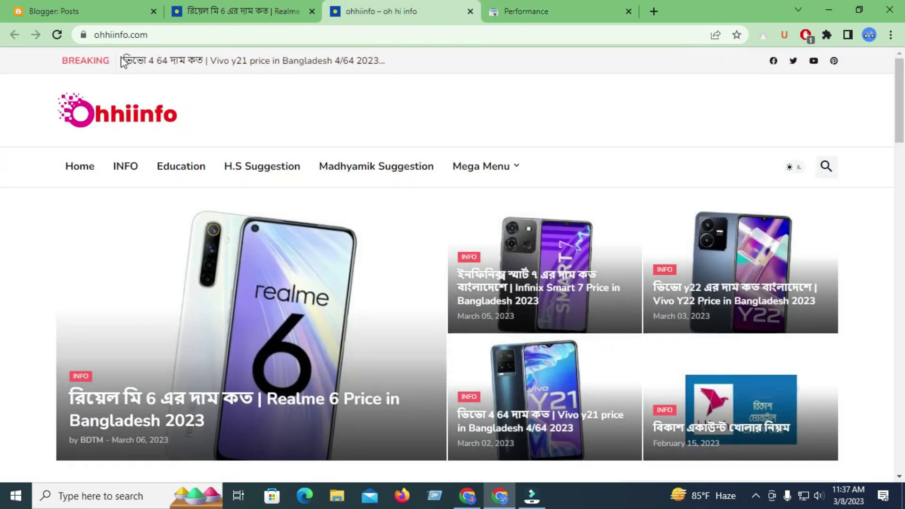
{"action": "key", "text": "ctrl+Tab"}
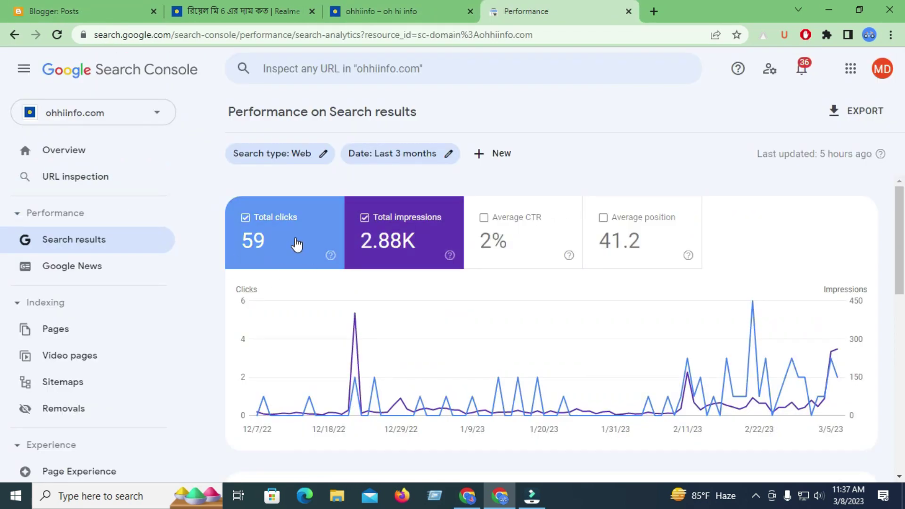
{"action": "left_click", "coordinate": [358, 11]}
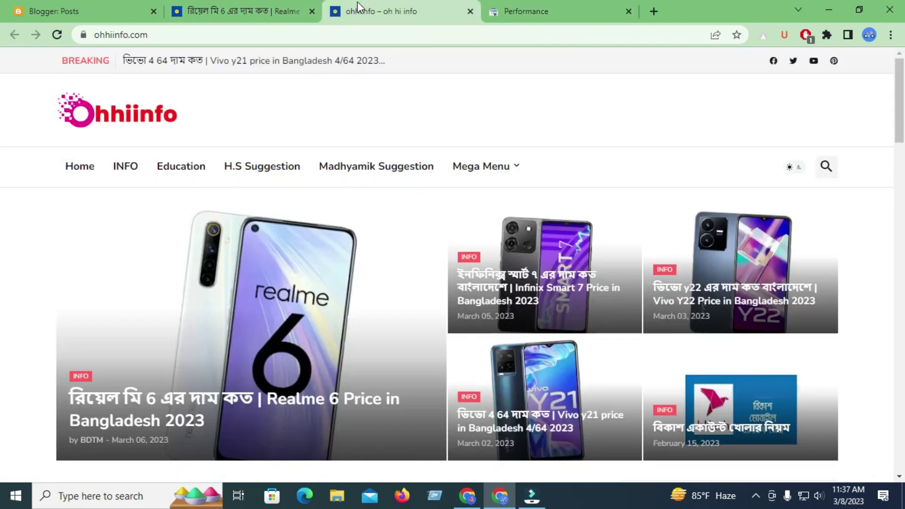
{"action": "left_click", "coordinate": [71, 11]}
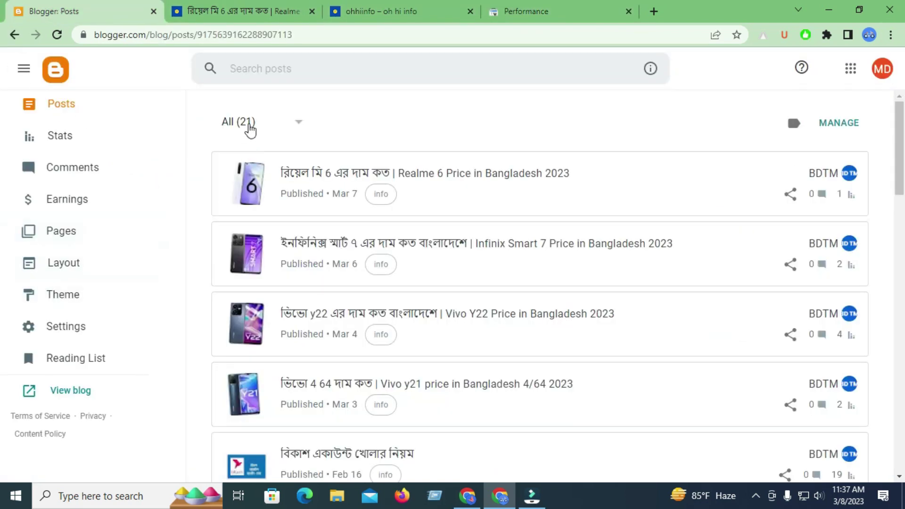
Step: Switch to Google Search Console and inspect ohhiinfo.com's submitted sitemaps and its Page indexing report
{"action": "left_click", "coordinate": [504, 11]}
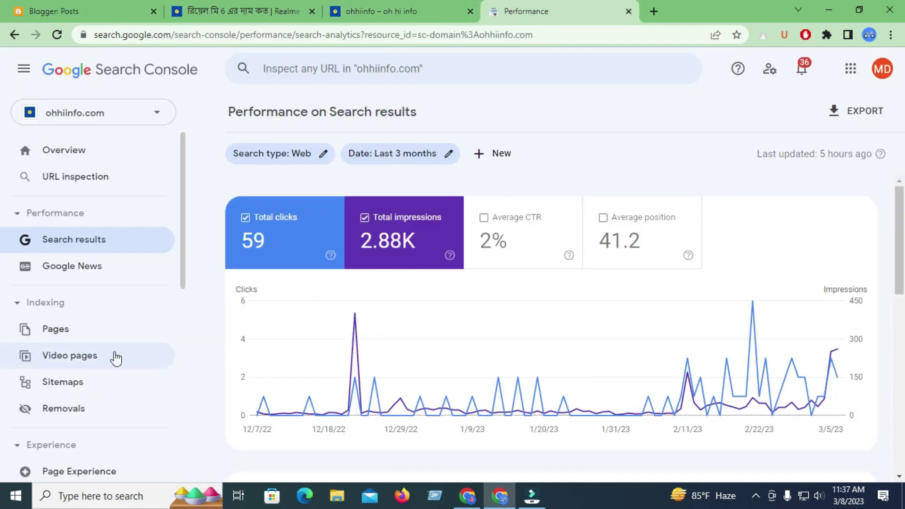
{"action": "left_click", "coordinate": [66, 384]}
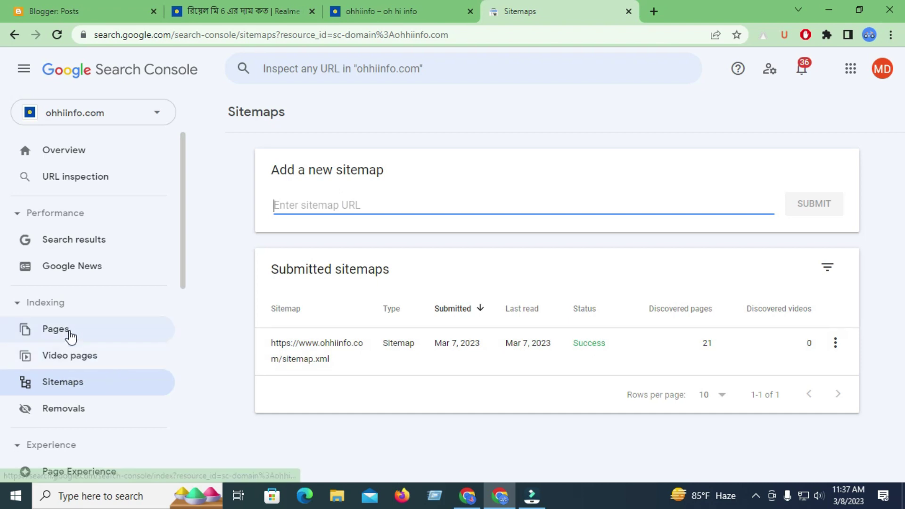
{"action": "left_click", "coordinate": [70, 331]}
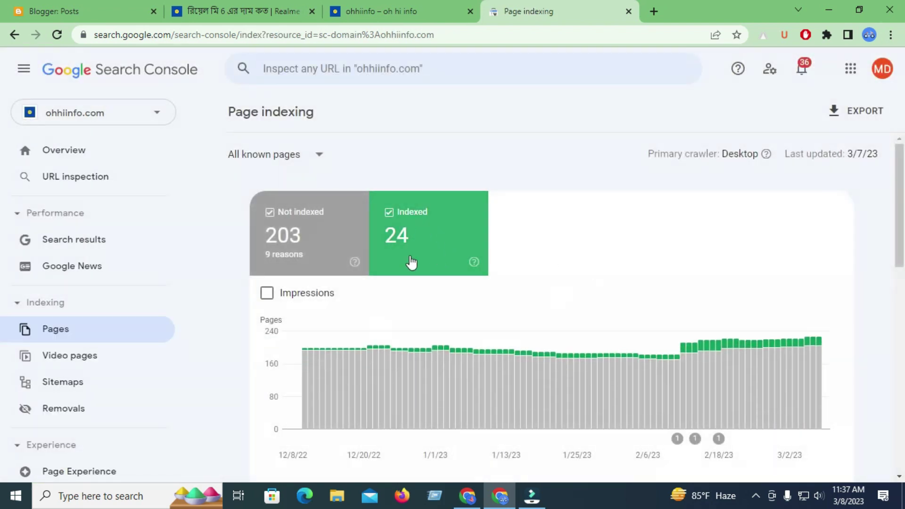
{"action": "scroll", "coordinate": [509, 297], "scroll_direction": "down", "scroll_amount": 12}
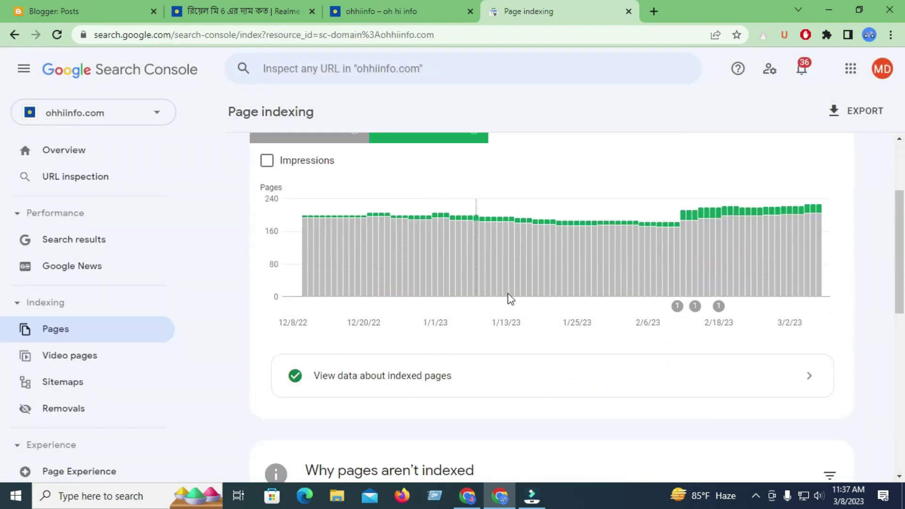
{"action": "scroll", "coordinate": [497, 350], "scroll_direction": "up", "scroll_amount": 10}
{"action": "scroll", "coordinate": [498, 351], "scroll_direction": "up", "scroll_amount": 2}
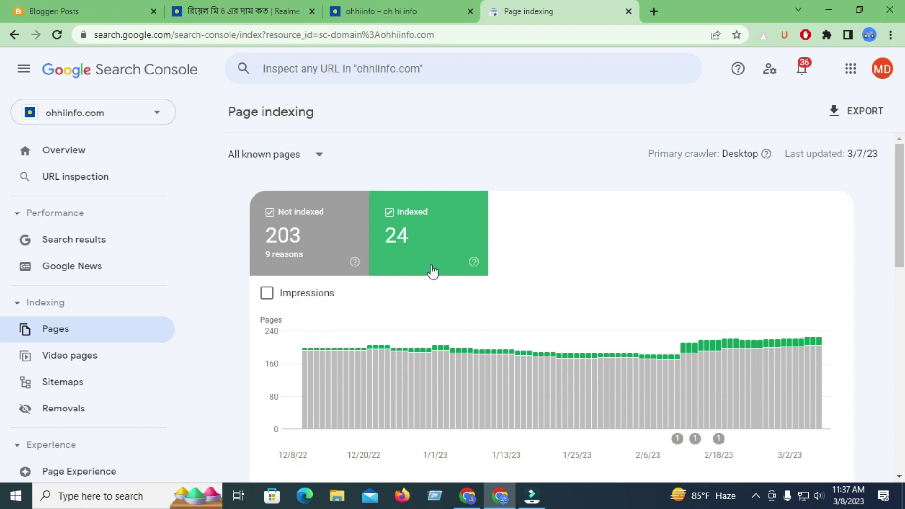
Step: Compare the ohhiinfo homepage with the Page indexing report in Google Search Console, ending on the report
{"action": "left_click", "coordinate": [389, 10]}
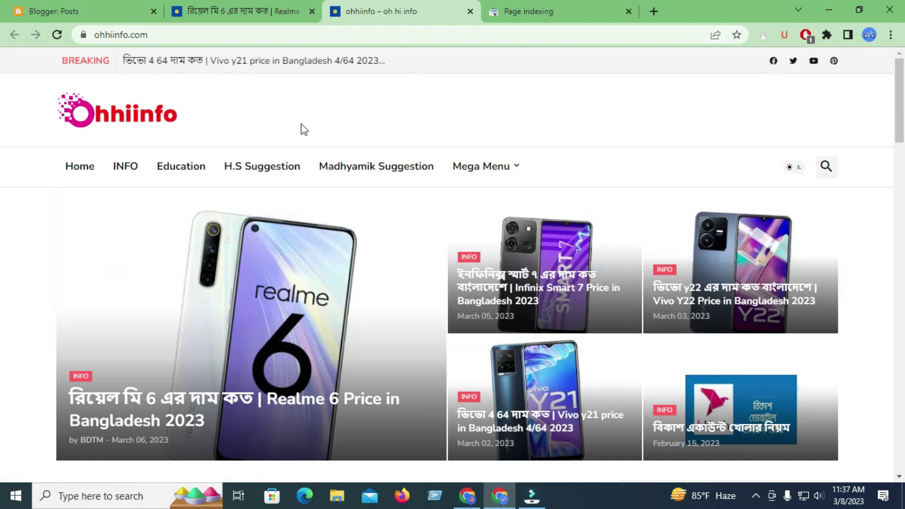
{"action": "left_click", "coordinate": [522, 14]}
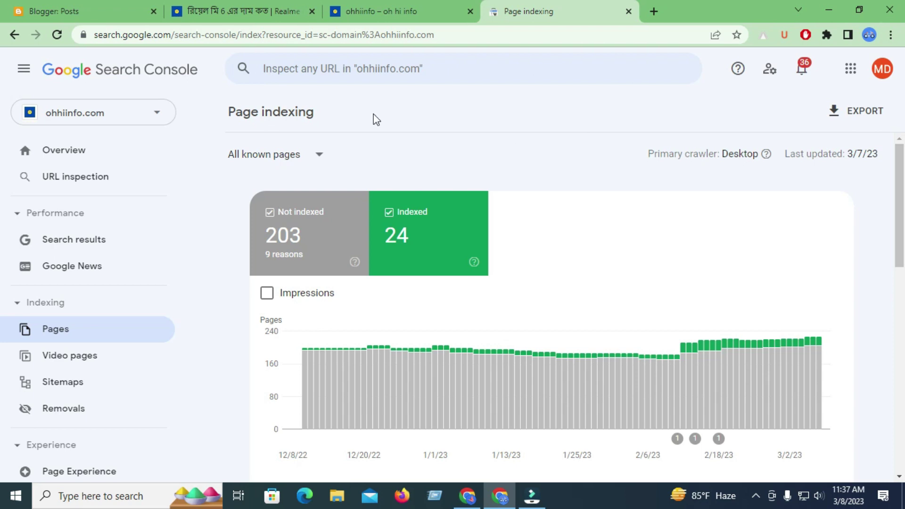
{"action": "left_click", "coordinate": [382, 6]}
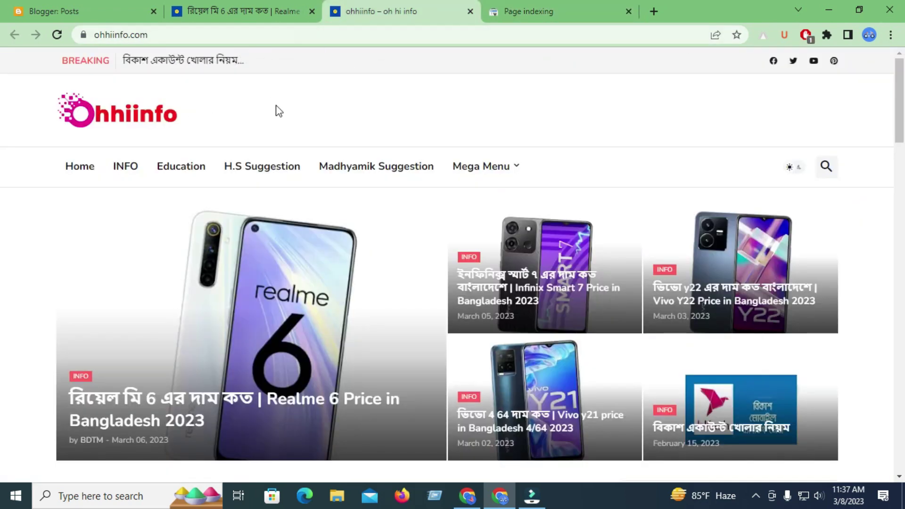
{"action": "left_click", "coordinate": [520, 13]}
{"action": "left_click", "coordinate": [378, 14]}
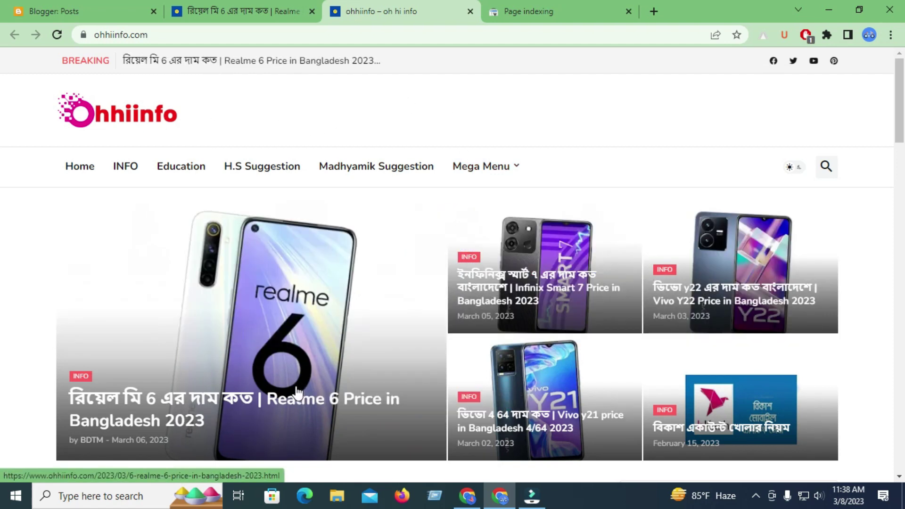
{"action": "left_click", "coordinate": [527, 4]}
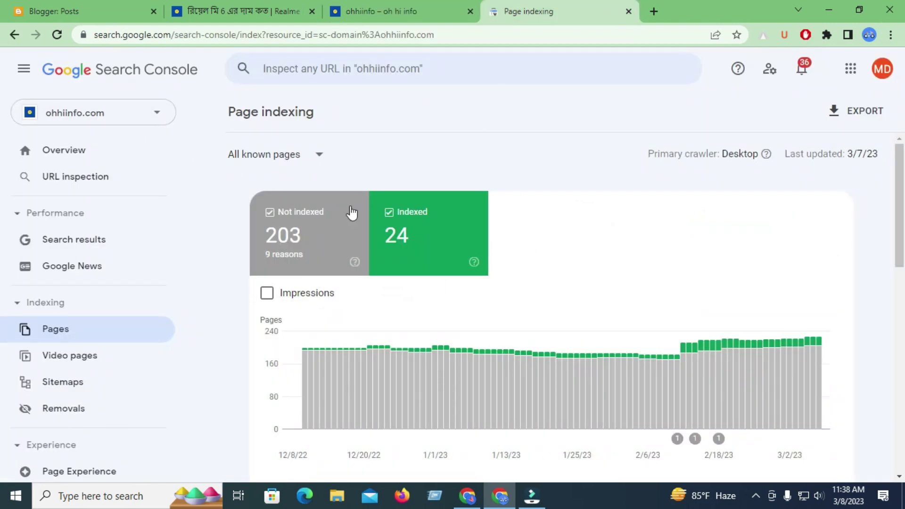
{"action": "left_click", "coordinate": [204, 4]}
{"action": "left_click", "coordinate": [391, 4]}
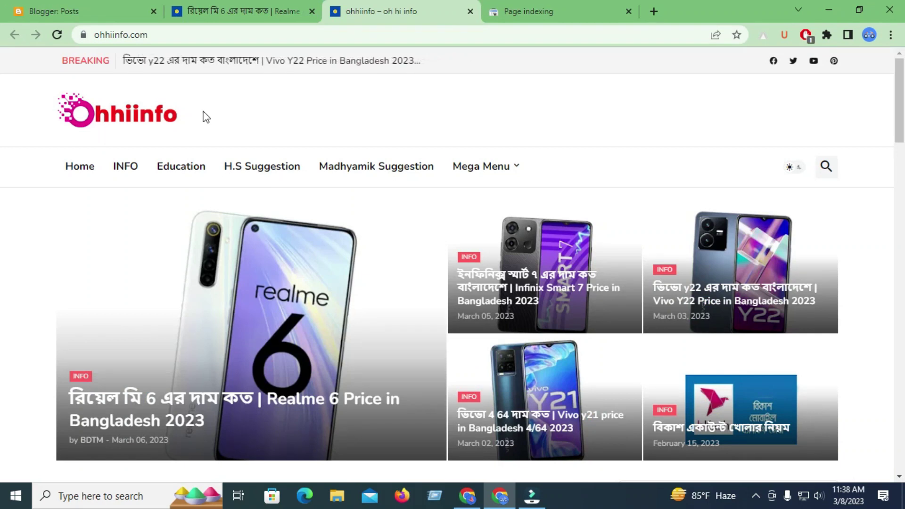
{"action": "left_click", "coordinate": [519, 11]}
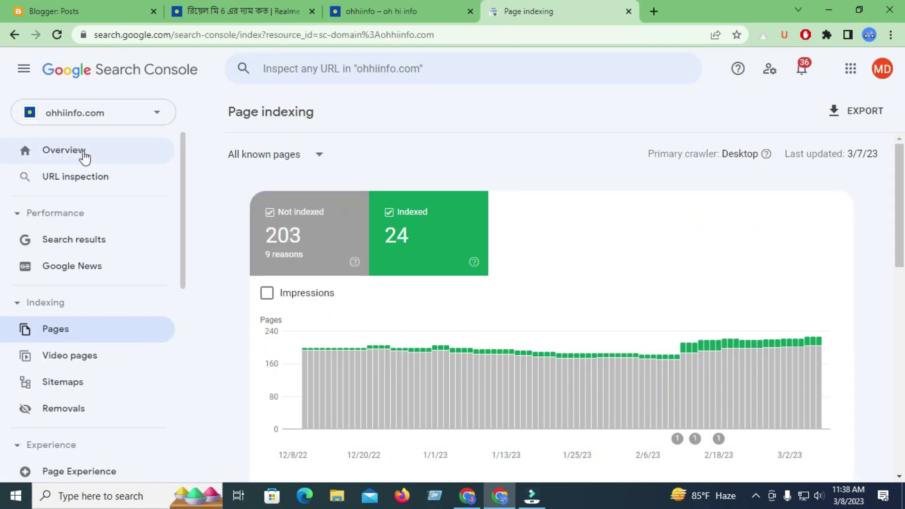
Step: View ohhiinfo.com's Search Console overview and its search results performance report
{"action": "left_click", "coordinate": [83, 150]}
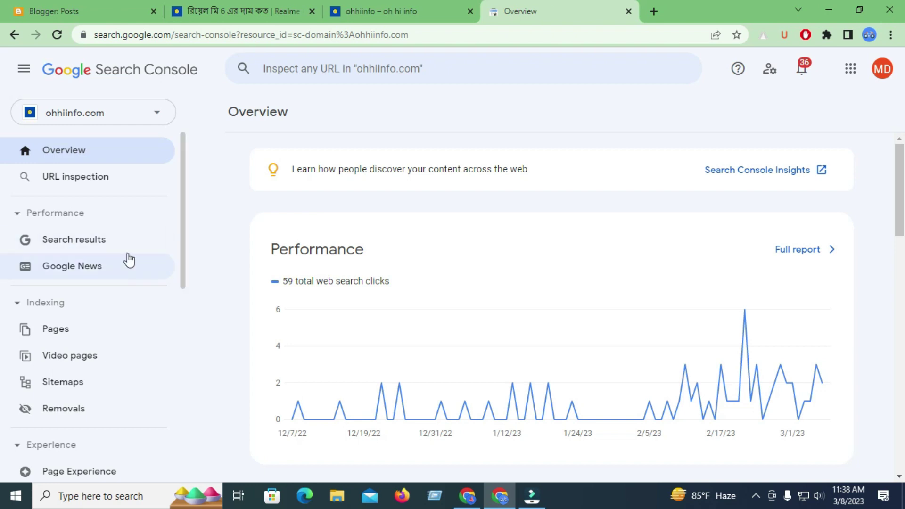
{"action": "left_click", "coordinate": [114, 242]}
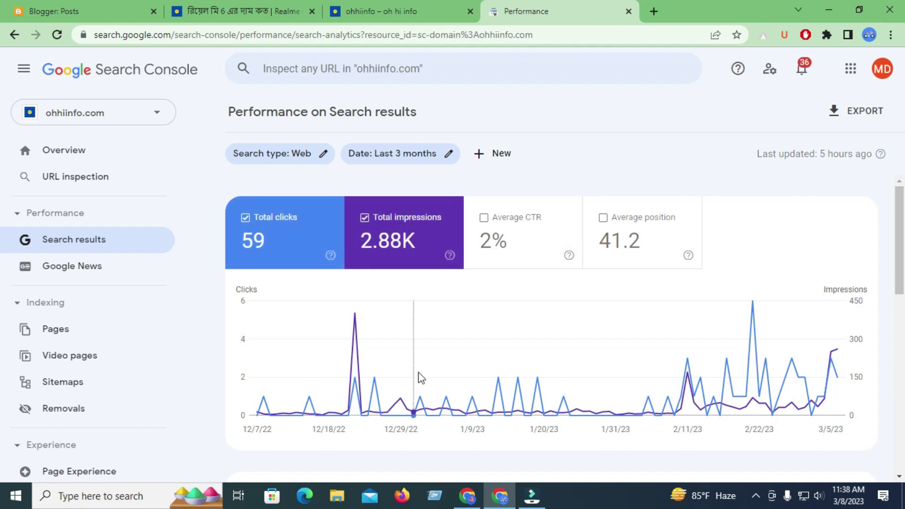
Step: Switch to Gmail, reload the Google AdSense approval email and highlight its subject "Your site is now ready to serve AdSense ads"
{"action": "left_click", "coordinate": [467, 496]}
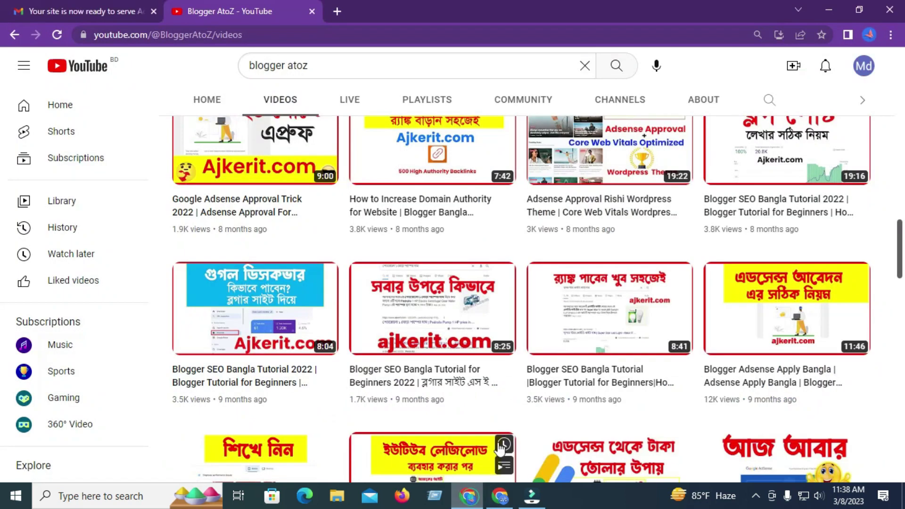
{"action": "left_click", "coordinate": [64, 6]}
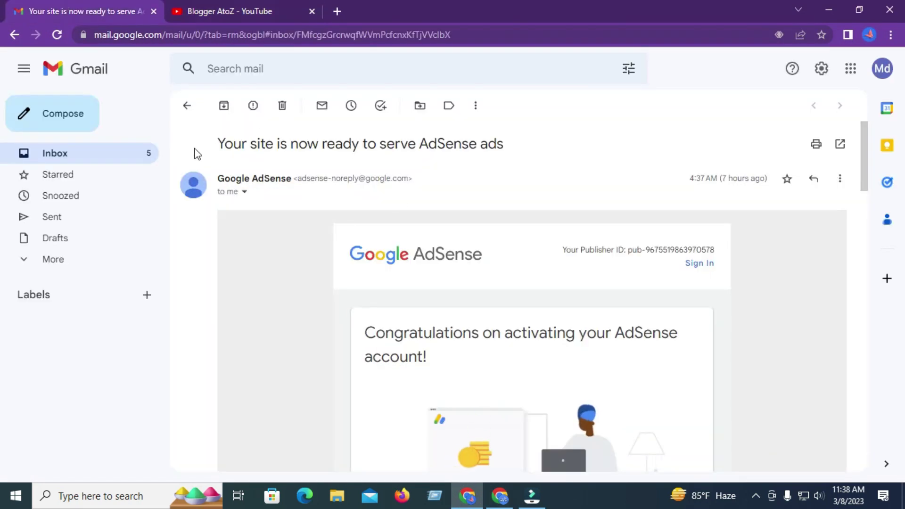
{"action": "left_click", "coordinate": [57, 35]}
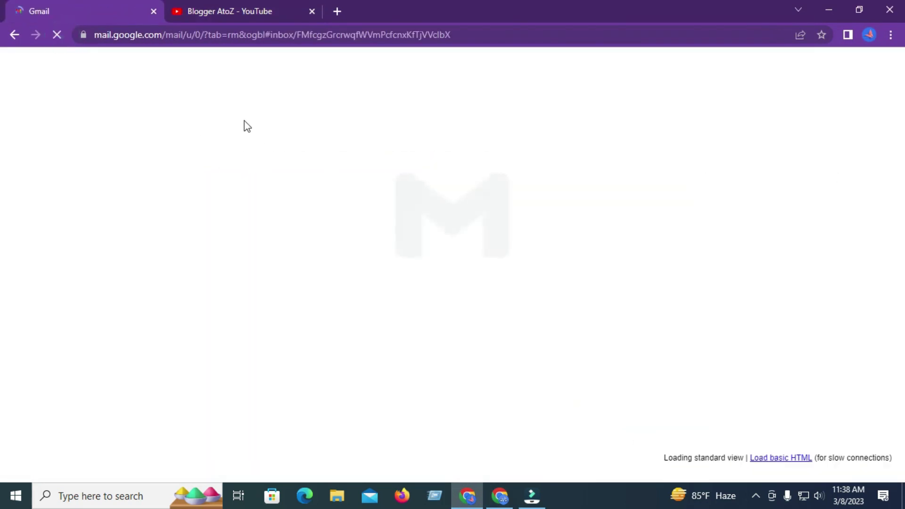
{"action": "left_click_drag", "start_coordinate": [521, 143], "coordinate": [213, 152]}
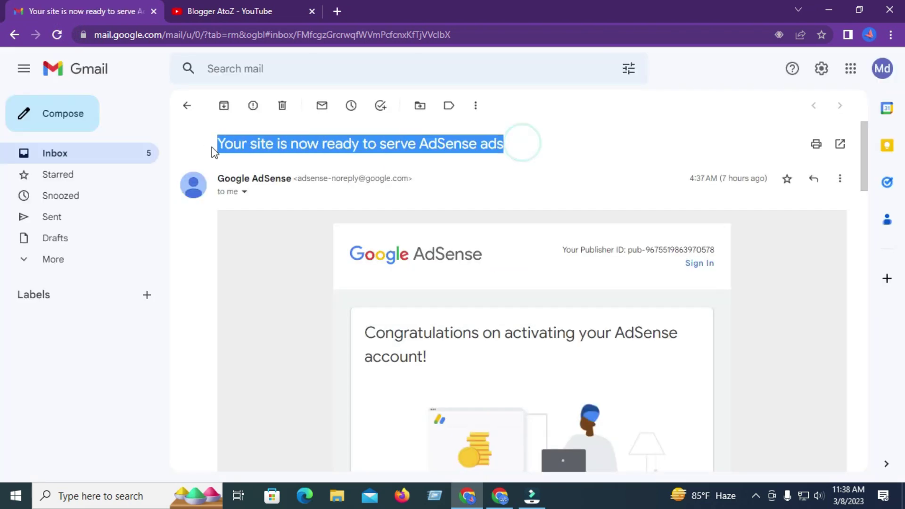
{"action": "left_click", "coordinate": [406, 145]}
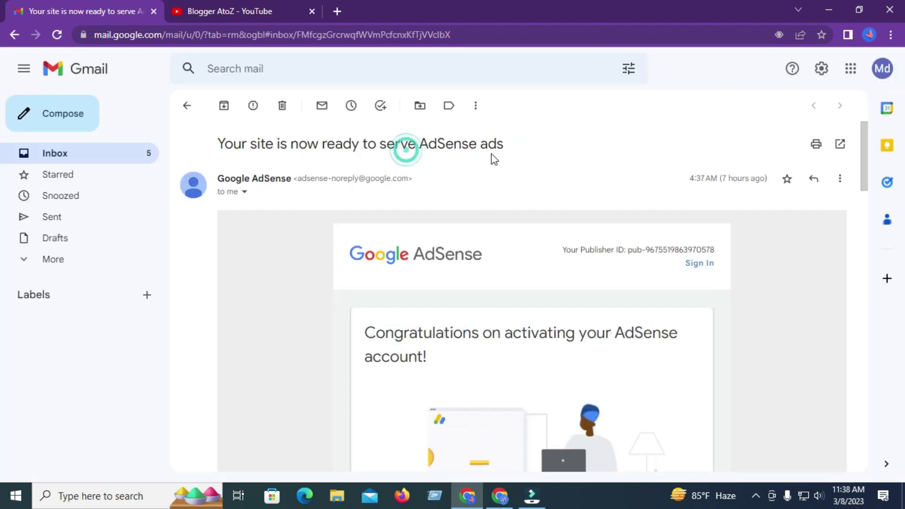
{"action": "mouse_move", "coordinate": [517, 144]}
{"action": "left_mouse_down"}
{"action": "mouse_move", "coordinate": [215, 163]}
{"action": "mouse_move", "coordinate": [214, 149]}
{"action": "mouse_move", "coordinate": [522, 143]}
{"action": "left_mouse_up"}
{"action": "left_click", "coordinate": [355, 147]}
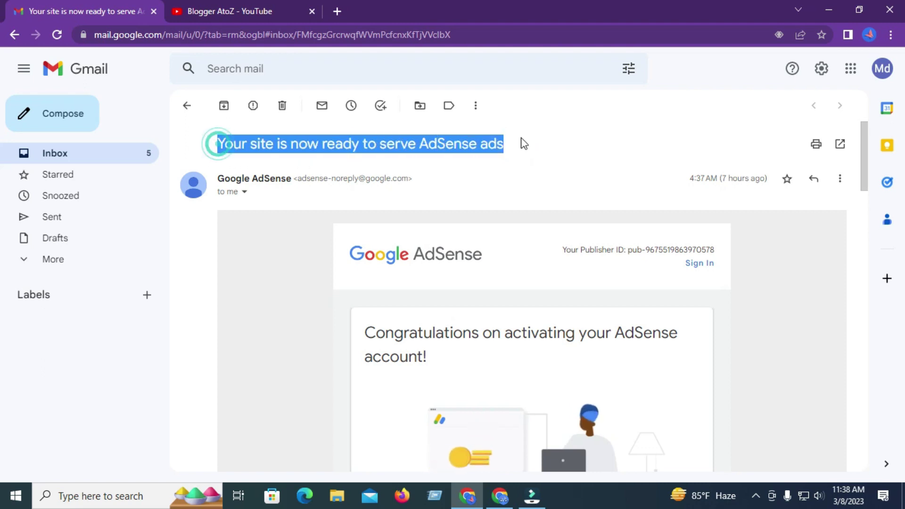
{"action": "left_click", "coordinate": [464, 144]}
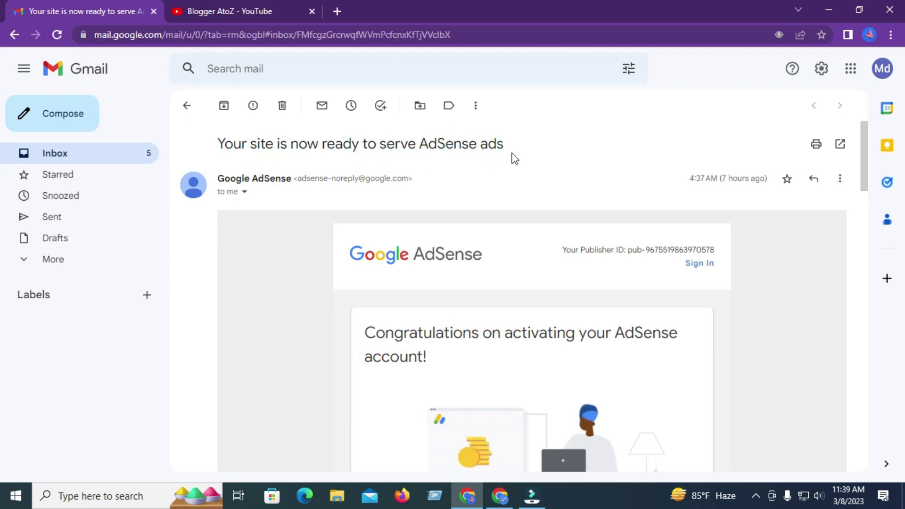
Step: Point out the approval email's received time and highlight its subject line again
{"action": "left_click_drag", "start_coordinate": [517, 147], "coordinate": [238, 145]}
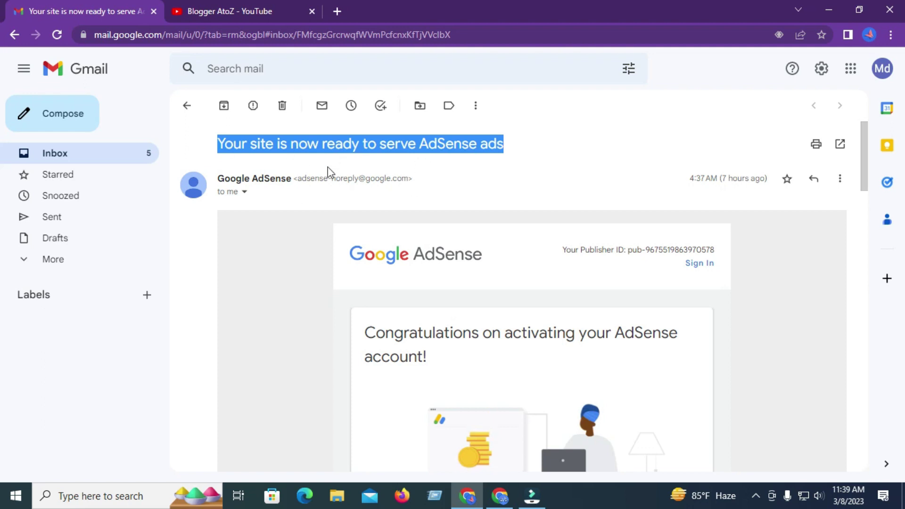
{"action": "left_click_drag", "start_coordinate": [766, 179], "coordinate": [649, 191]}
{"action": "left_click", "coordinate": [478, 173]}
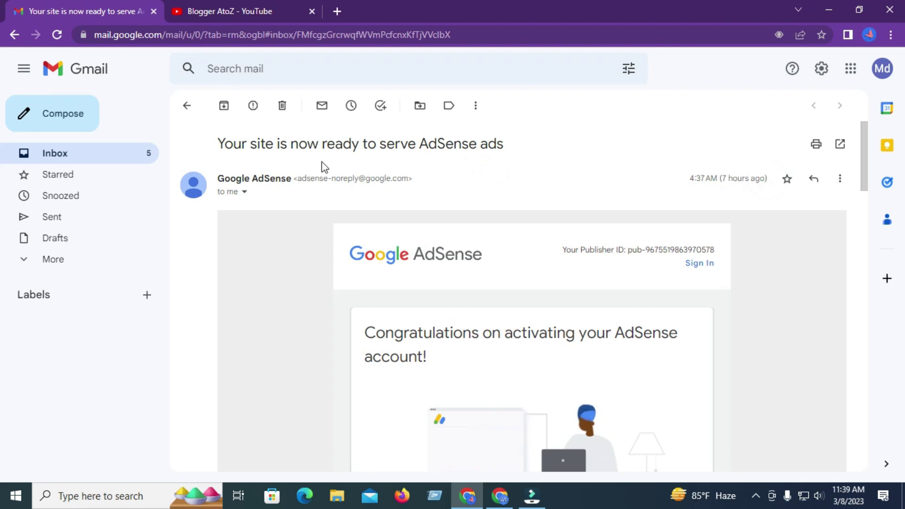
{"action": "left_click_drag", "start_coordinate": [216, 145], "coordinate": [543, 136]}
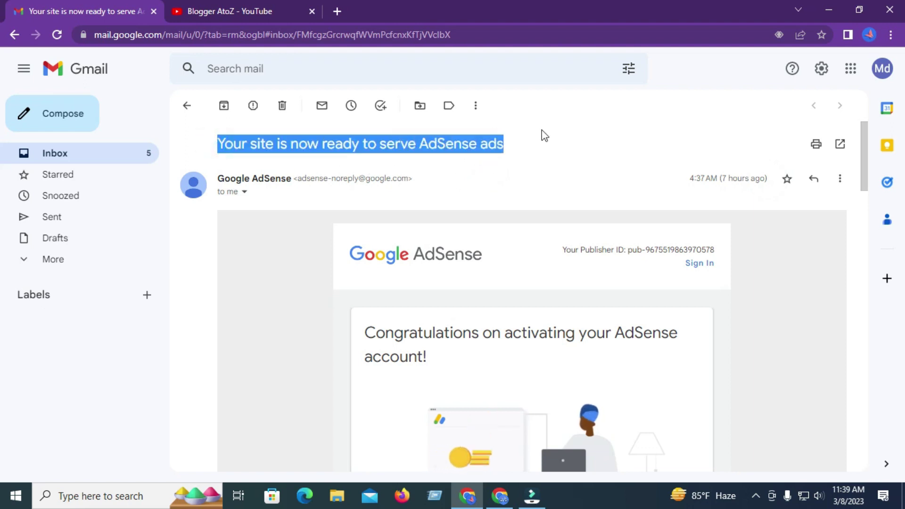
{"action": "left_click", "coordinate": [535, 155]}
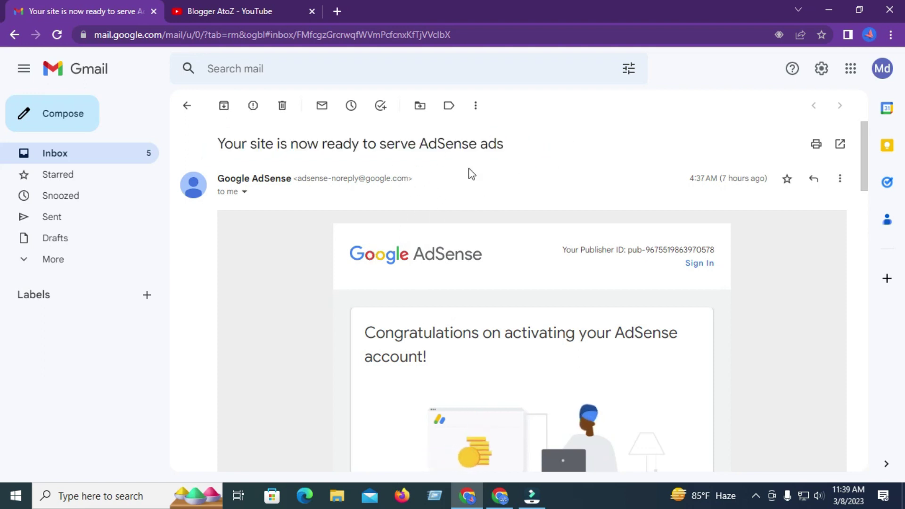
{"action": "mouse_move", "coordinate": [515, 148]}
{"action": "left_mouse_down"}
{"action": "mouse_move", "coordinate": [222, 145]}
{"action": "mouse_move", "coordinate": [518, 152]}
{"action": "left_mouse_up"}
{"action": "left_click", "coordinate": [223, 145]}
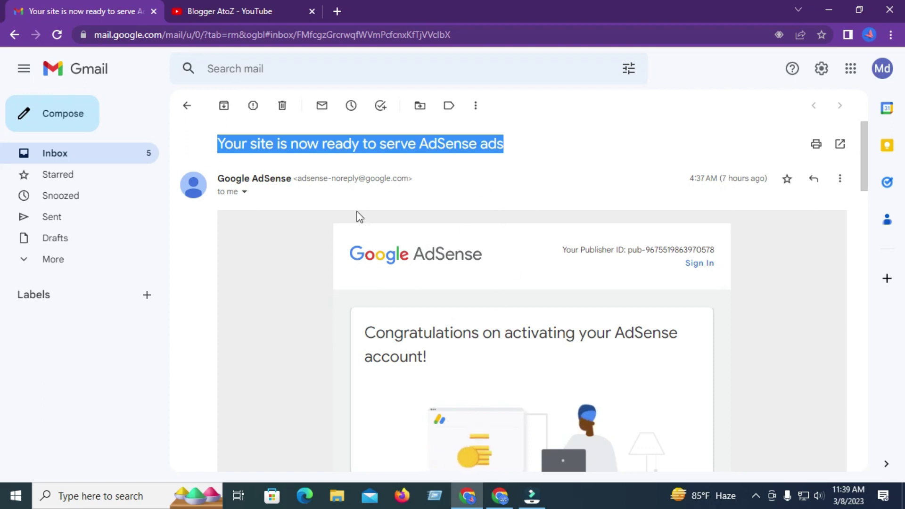
Step: Revisit the Realme 6 post on ohhiinfo.com, and switch to YouTube to browse the Blogger AtoZ channel's older videos
{"action": "left_click", "coordinate": [500, 502]}
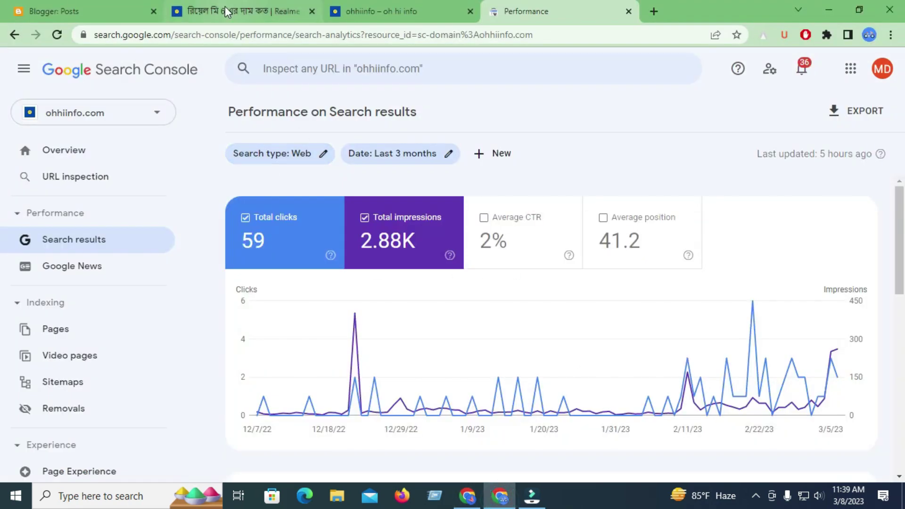
{"action": "left_click", "coordinate": [243, 11]}
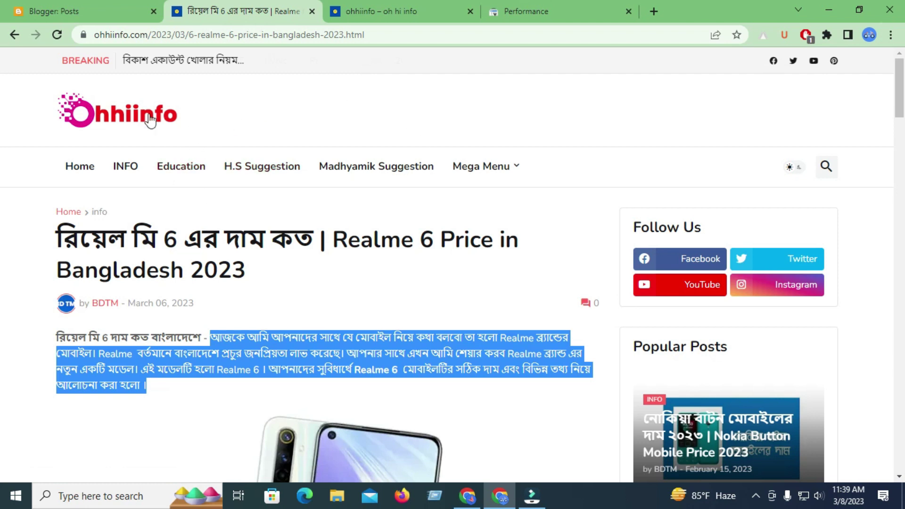
{"action": "left_click", "coordinate": [466, 498]}
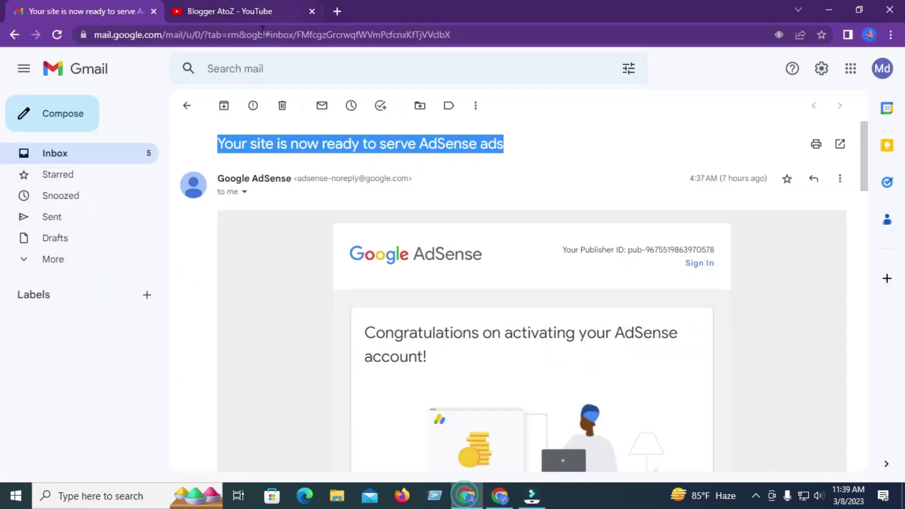
{"action": "left_click", "coordinate": [191, 4]}
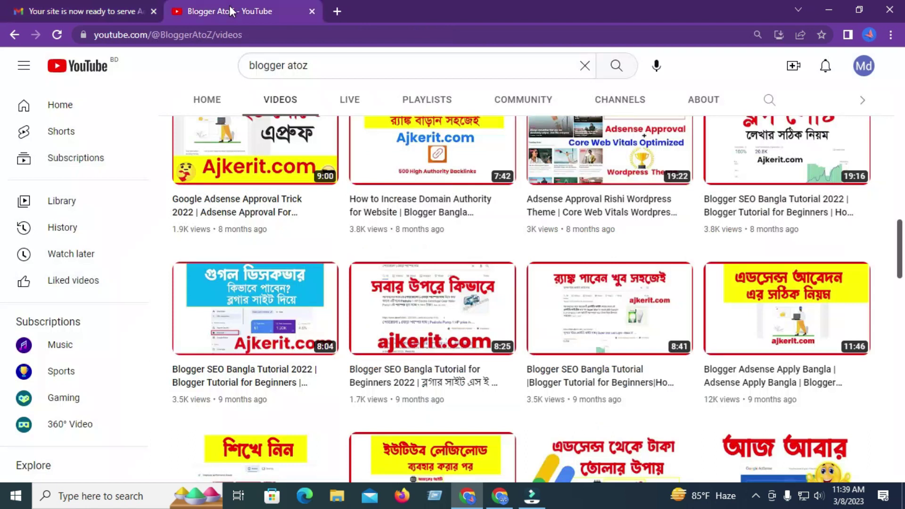
{"action": "scroll", "coordinate": [395, 309], "scroll_direction": "down", "scroll_amount": 3}
{"action": "scroll", "coordinate": [395, 309], "scroll_direction": "down", "scroll_amount": 8}
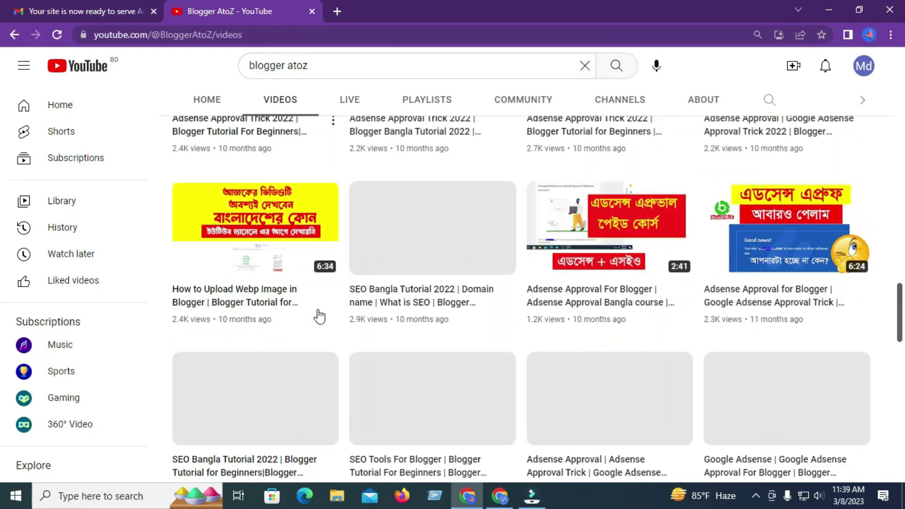
{"action": "scroll", "coordinate": [588, 299], "scroll_direction": "up", "scroll_amount": 4}
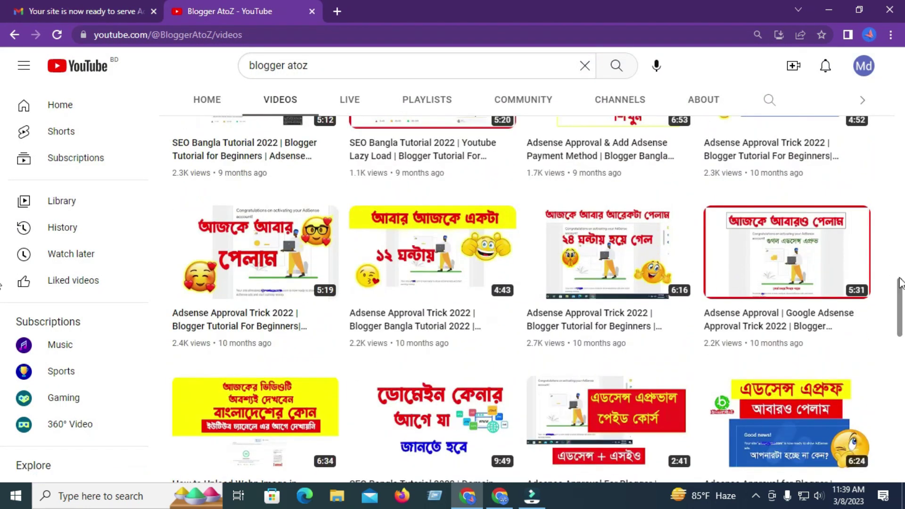